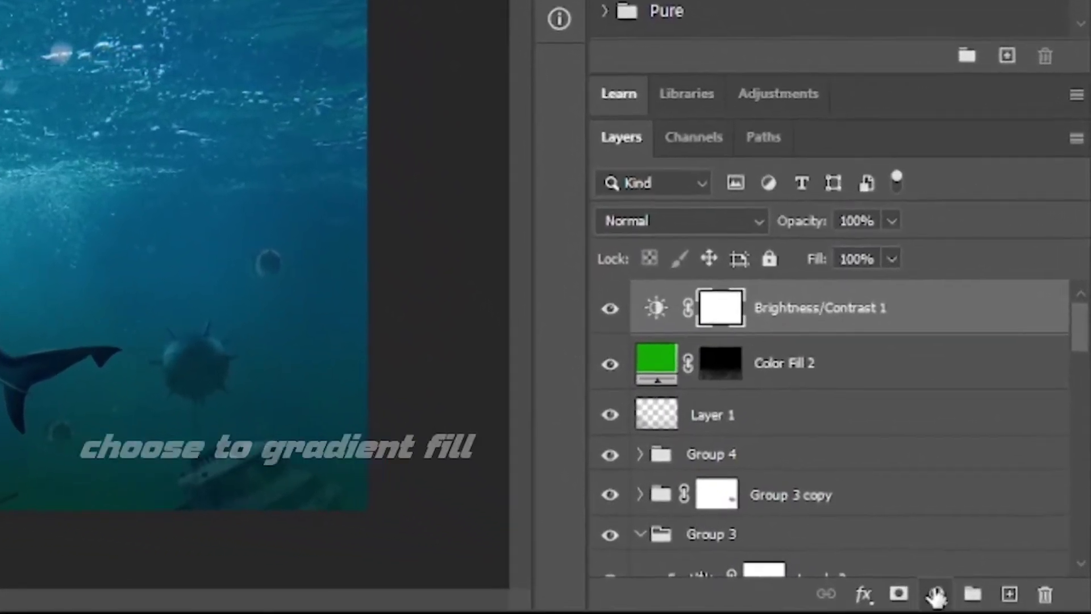
# - Add a Gradient fill layer on top of the underwater shark composite
pyautogui.click(993, 601)
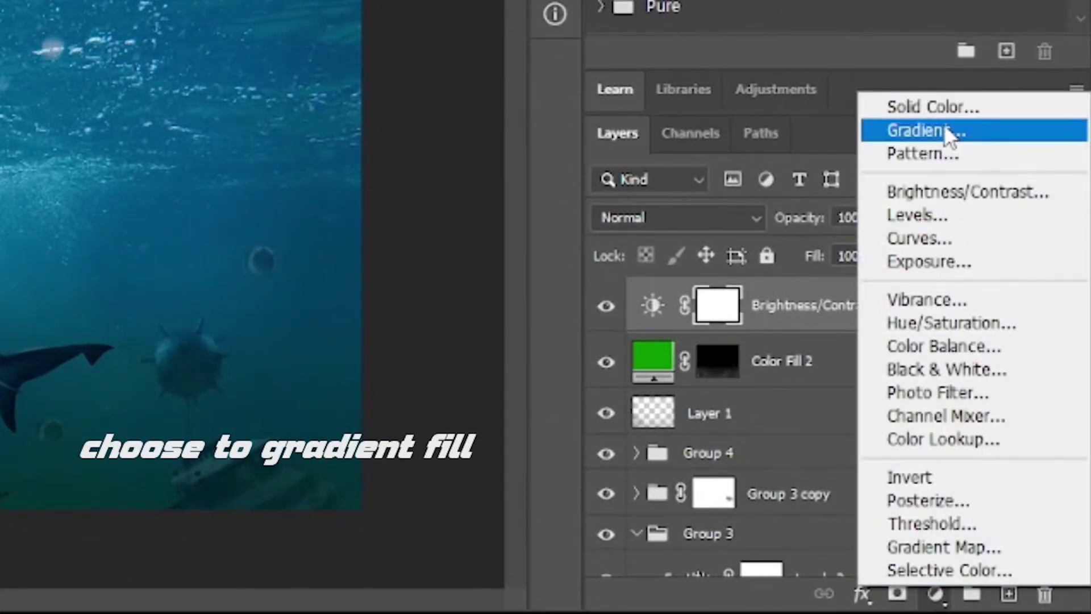
pyautogui.click(924, 131)
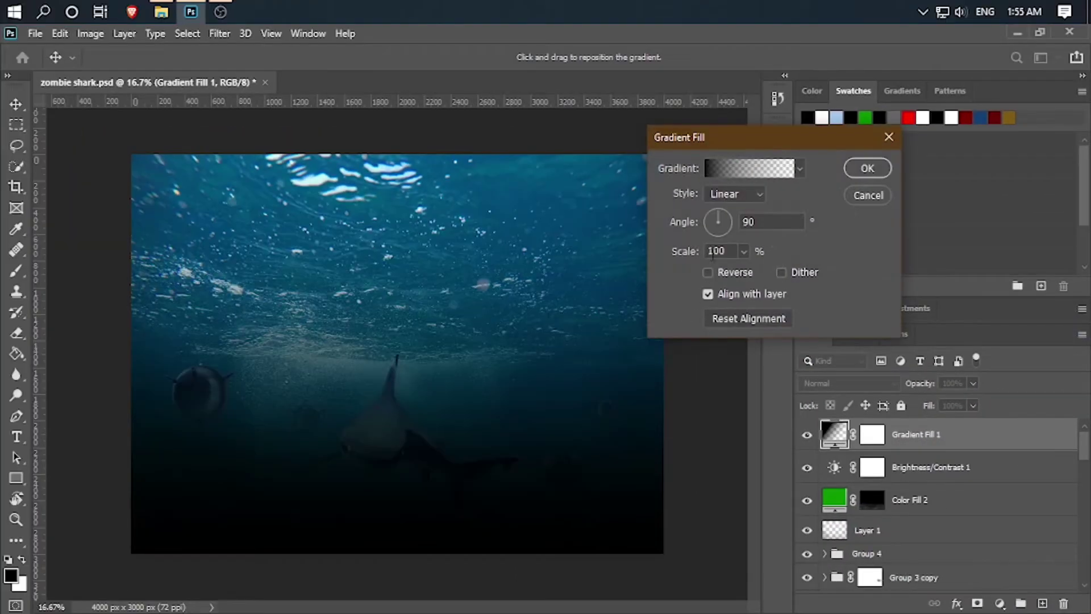
# - Make the gradient a greyscale HSB noise gradient with zero saturation, re-randomized, with higher roughness
pyautogui.click(770, 175)
pyautogui.click(741, 294)
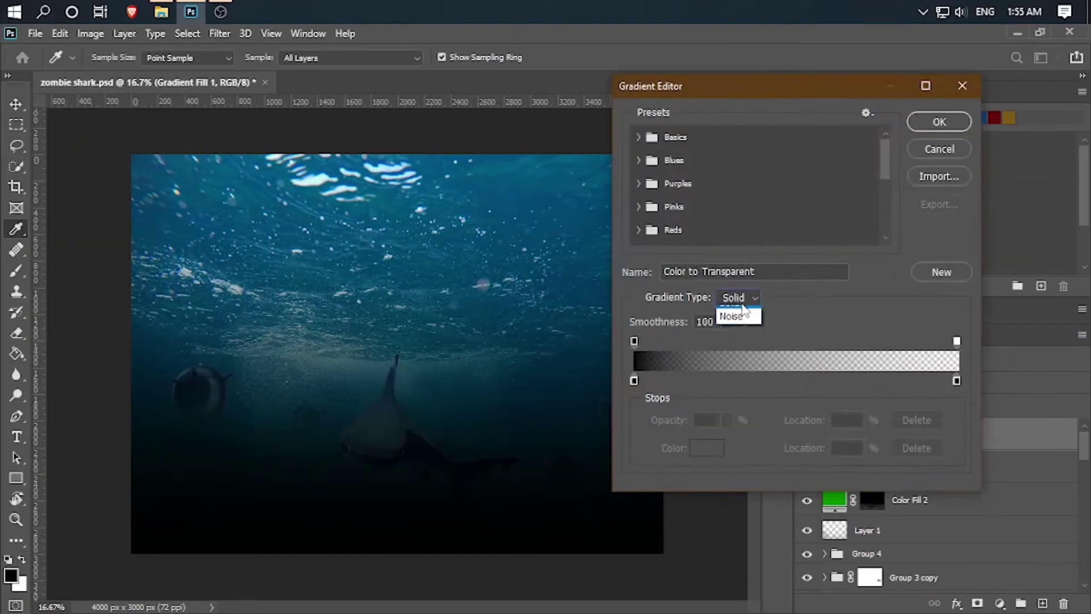
pyautogui.click(737, 323)
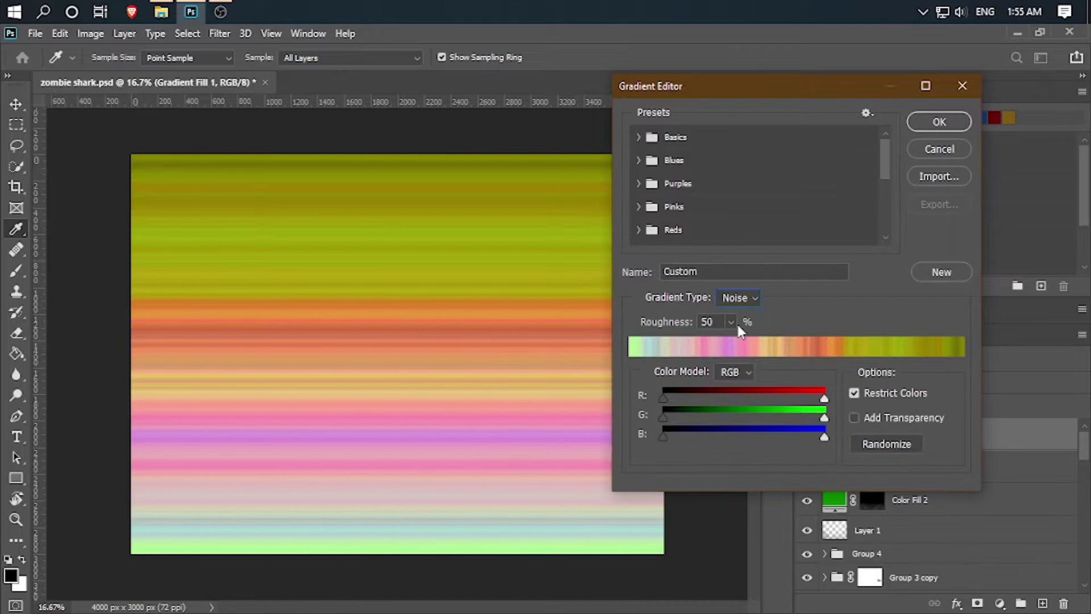
pyautogui.click(733, 371)
pyautogui.click(734, 398)
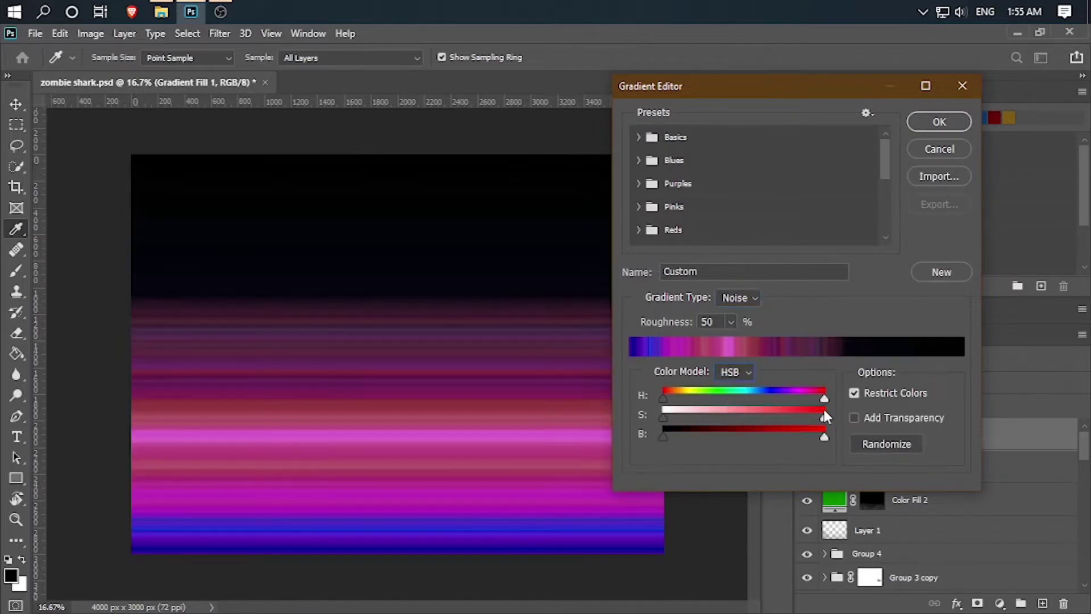
pyautogui.moveTo(824, 418); pyautogui.dragTo(654, 421)
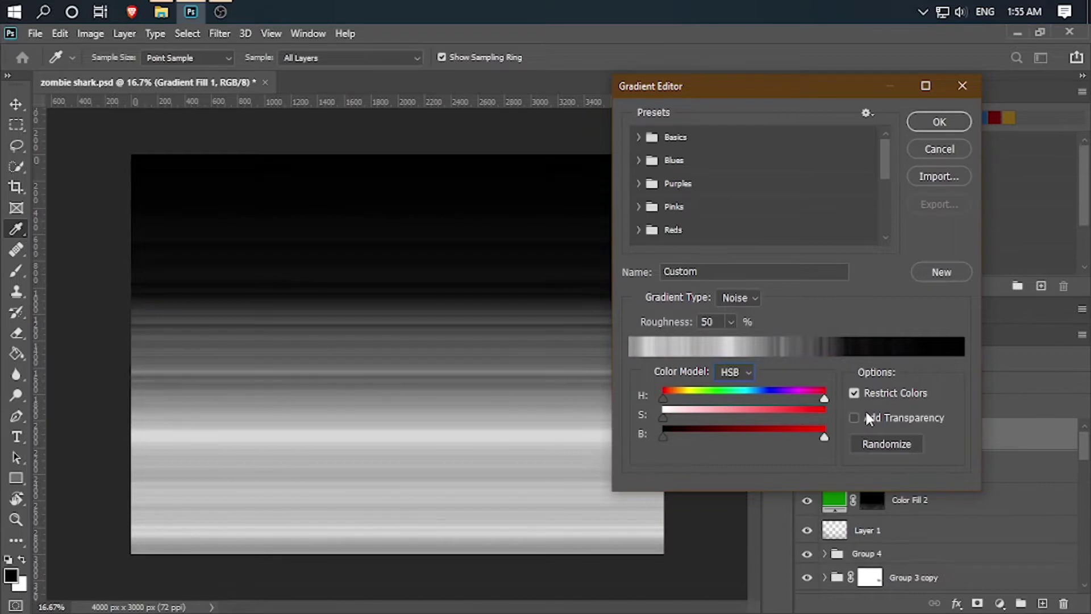
pyautogui.click(871, 442)
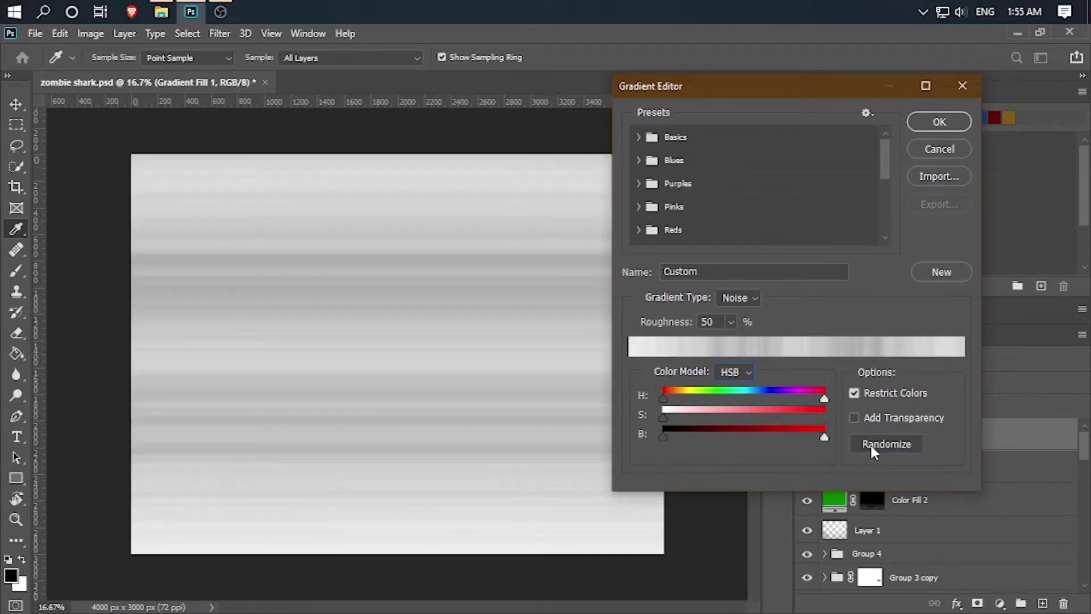
pyautogui.click(871, 442)
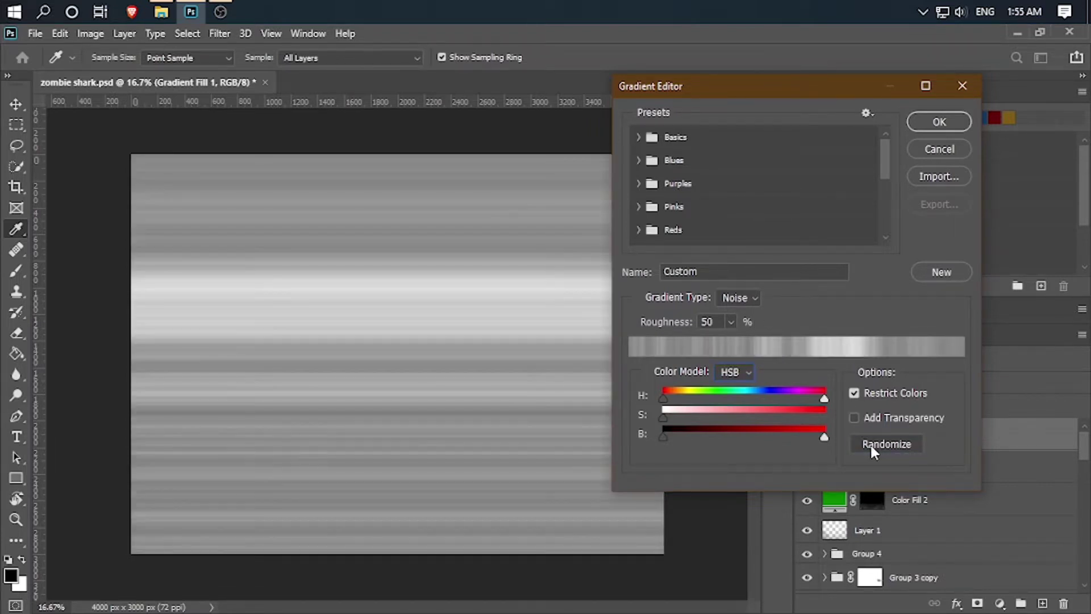
pyautogui.click(871, 442)
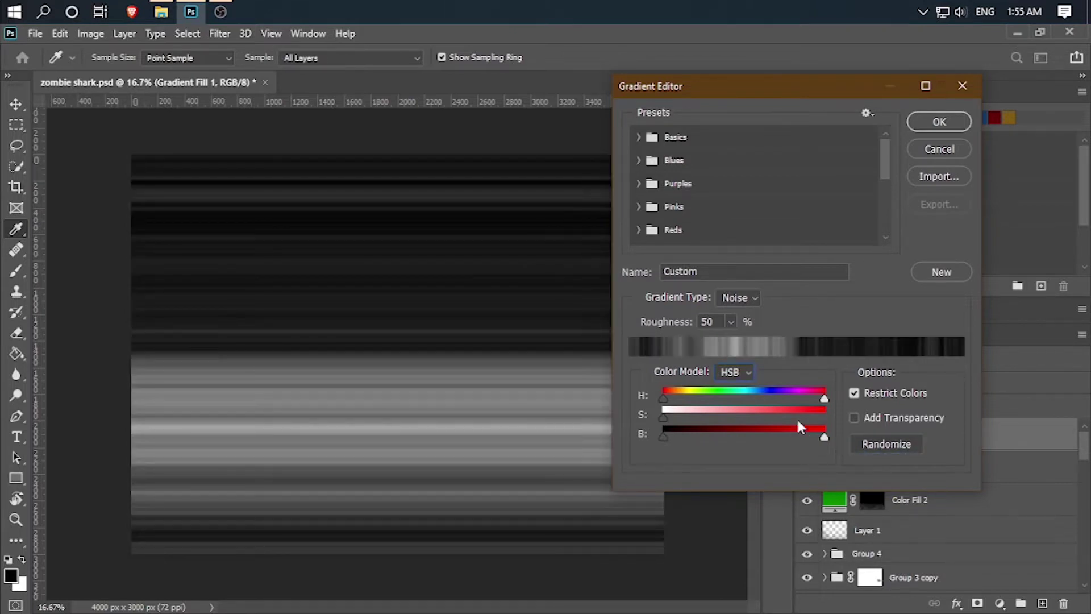
pyautogui.click(731, 321)
pyautogui.moveTo(731, 344); pyautogui.dragTo(742, 349)
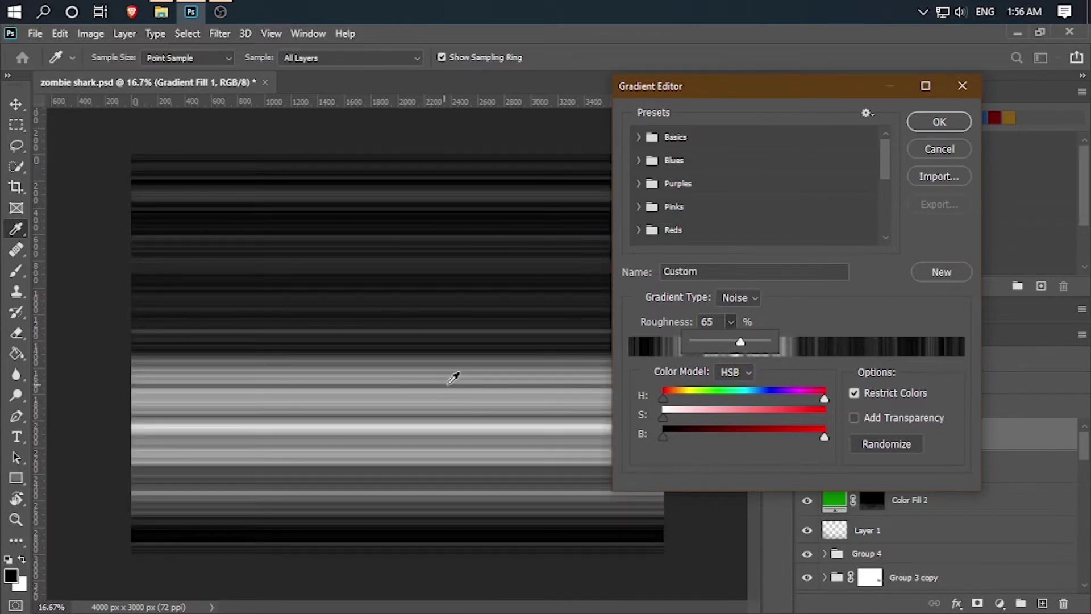
# - Accept the noise gradient fill and blend the layer in Color Dodge
pyautogui.click(931, 130)
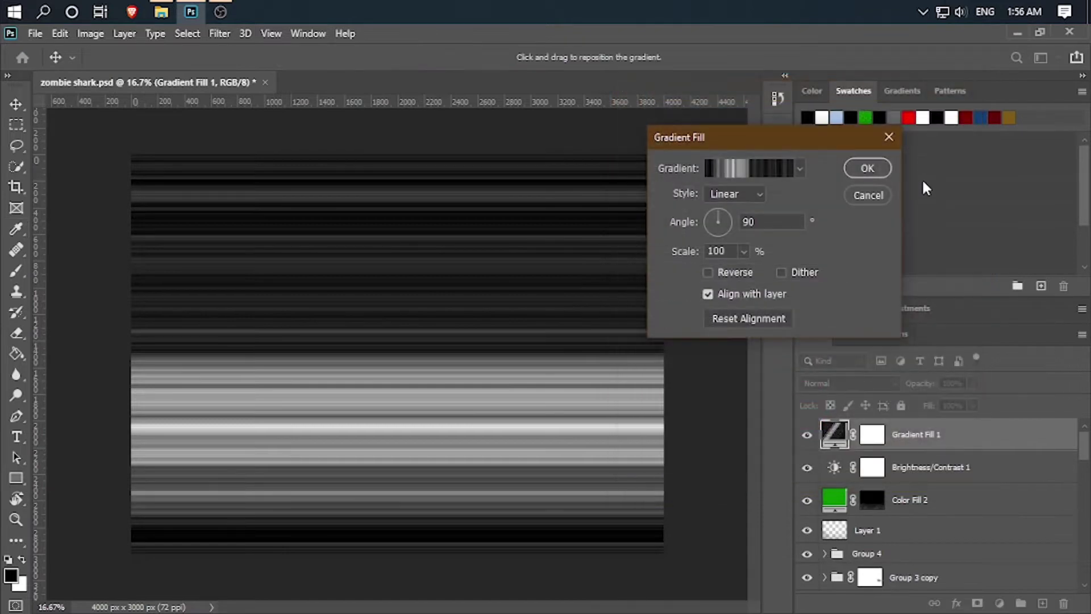
pyautogui.click(873, 167)
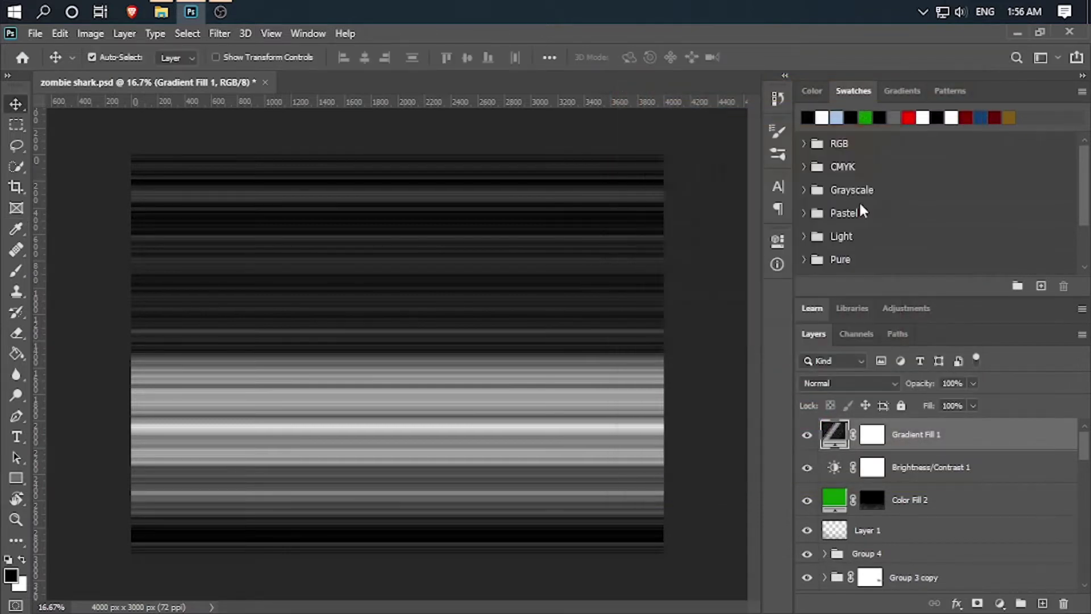
pyautogui.click(828, 384)
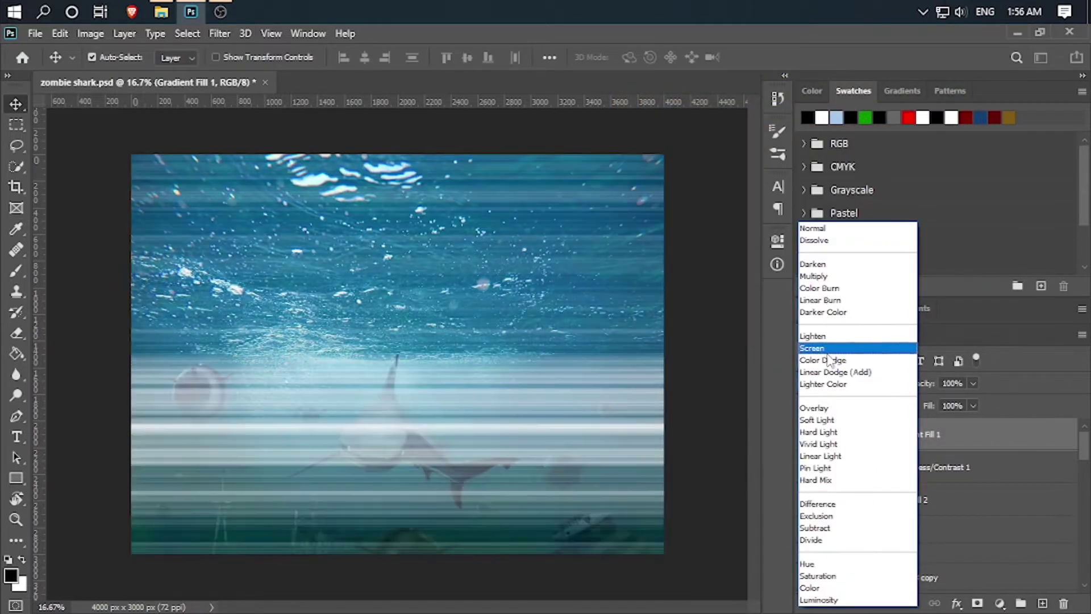
pyautogui.click(828, 360)
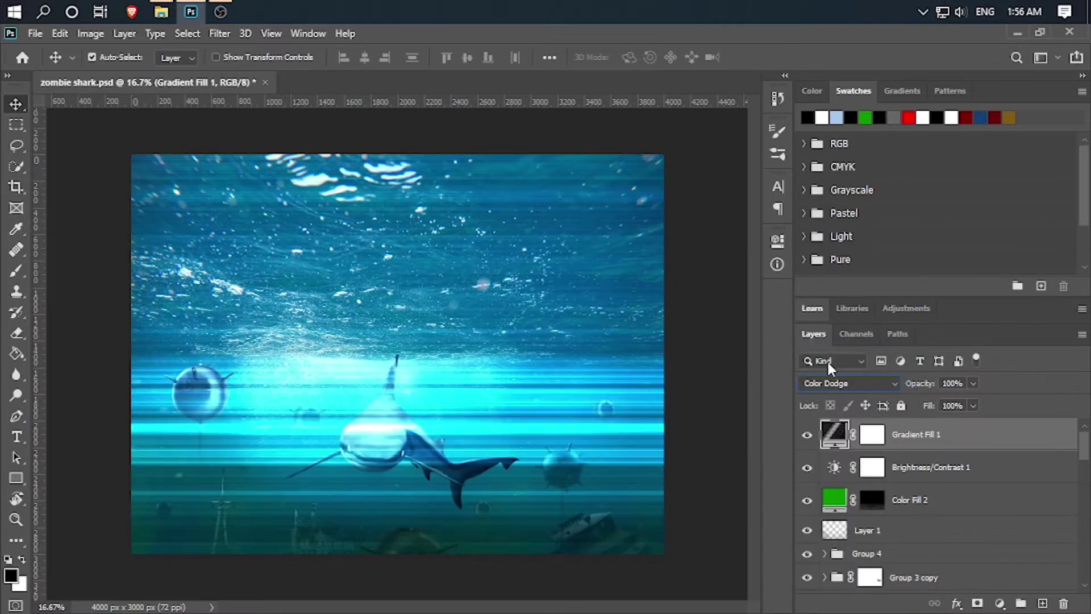
# - Change the gradient fill to Angle style with its centre dragged above the image's top edge
pyautogui.doubleClick(831, 433)
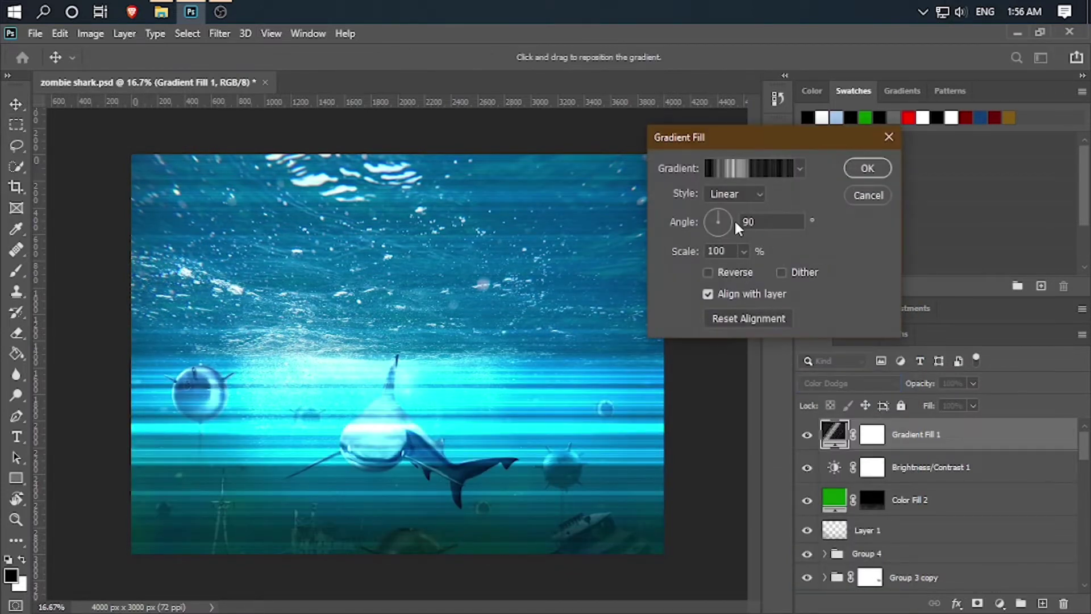
pyautogui.click(724, 196)
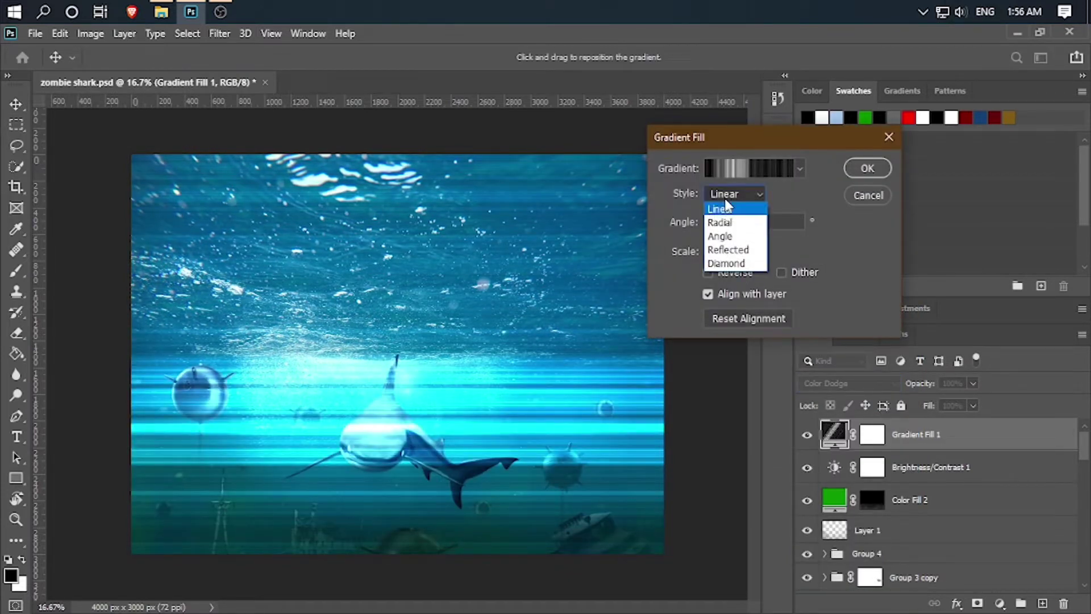
pyautogui.click(722, 235)
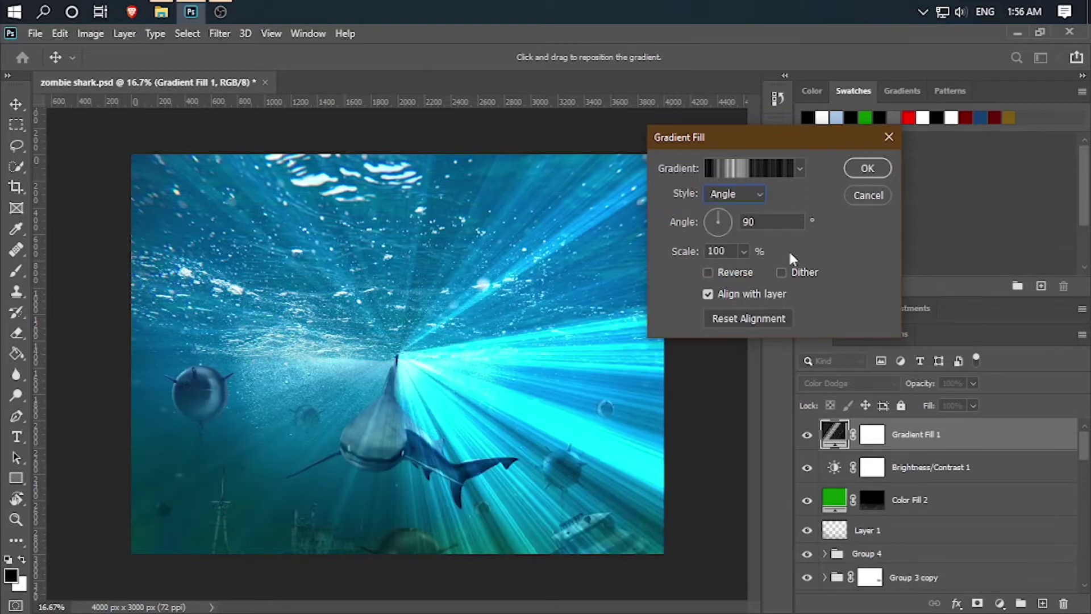
pyautogui.moveTo(434, 360)
pyautogui.mouseDown()
pyautogui.moveTo(437, 105)
pyautogui.moveTo(419, 126)
pyautogui.mouseUp()
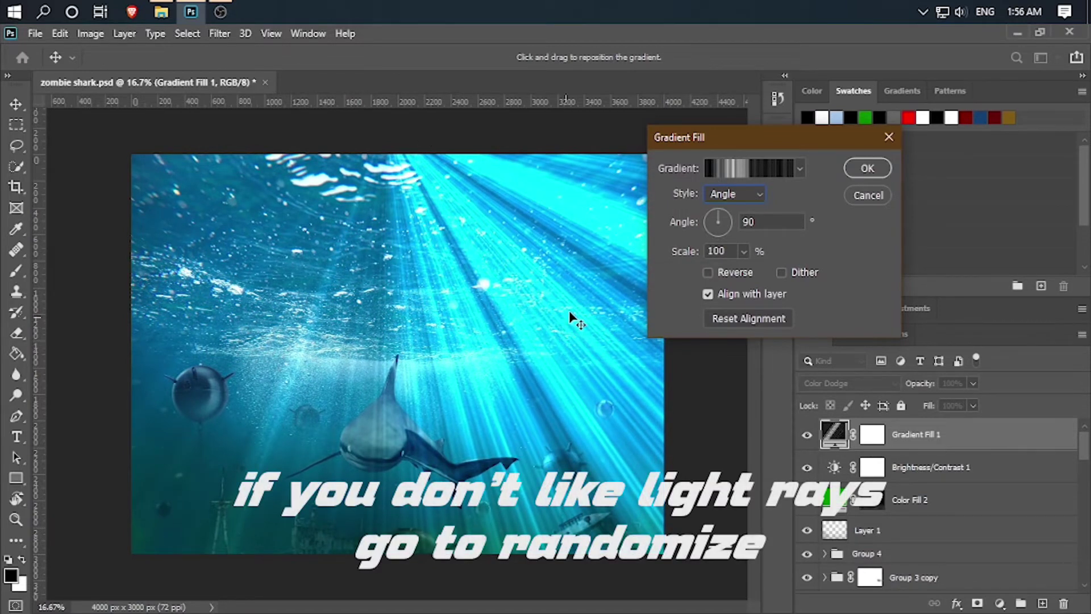
# - Re-randomize the noise gradient until the rays look darker and subtler, then apply the fill
pyautogui.click(779, 175)
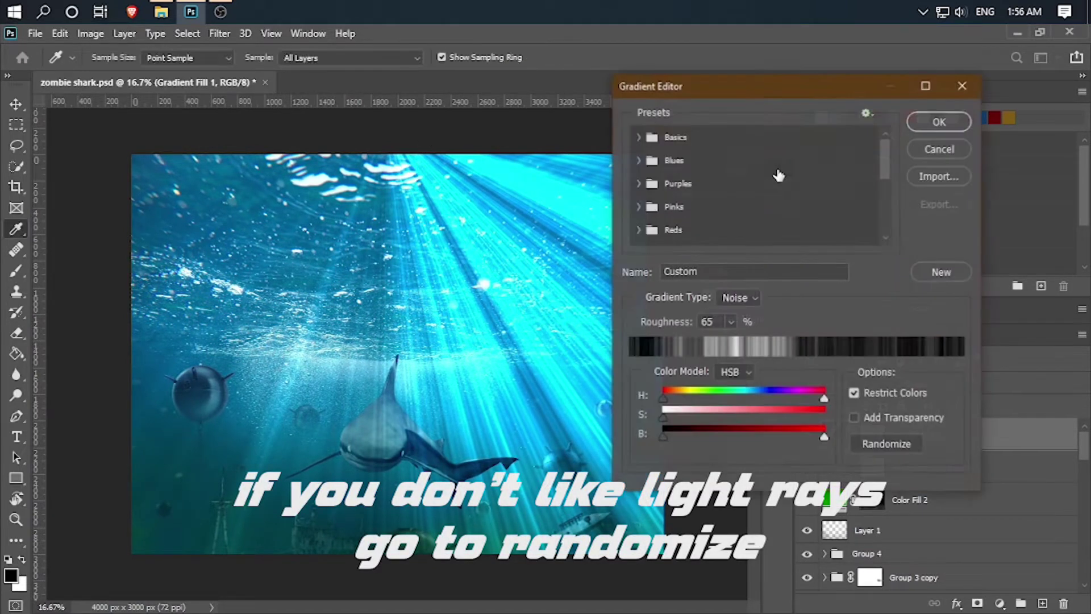
pyautogui.click(878, 443)
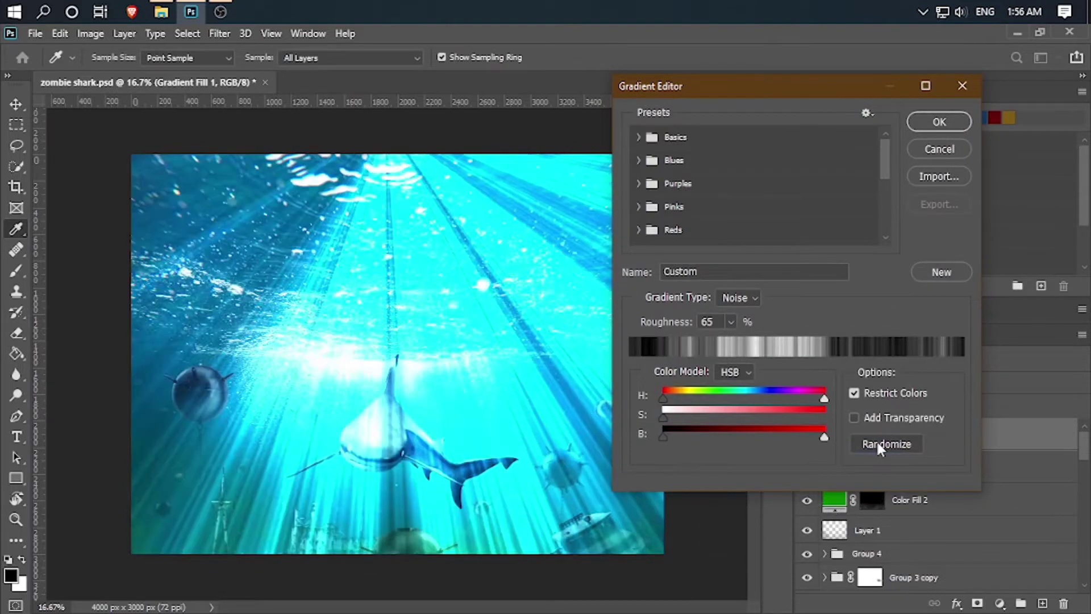
pyautogui.click(878, 443)
pyautogui.click(878, 444)
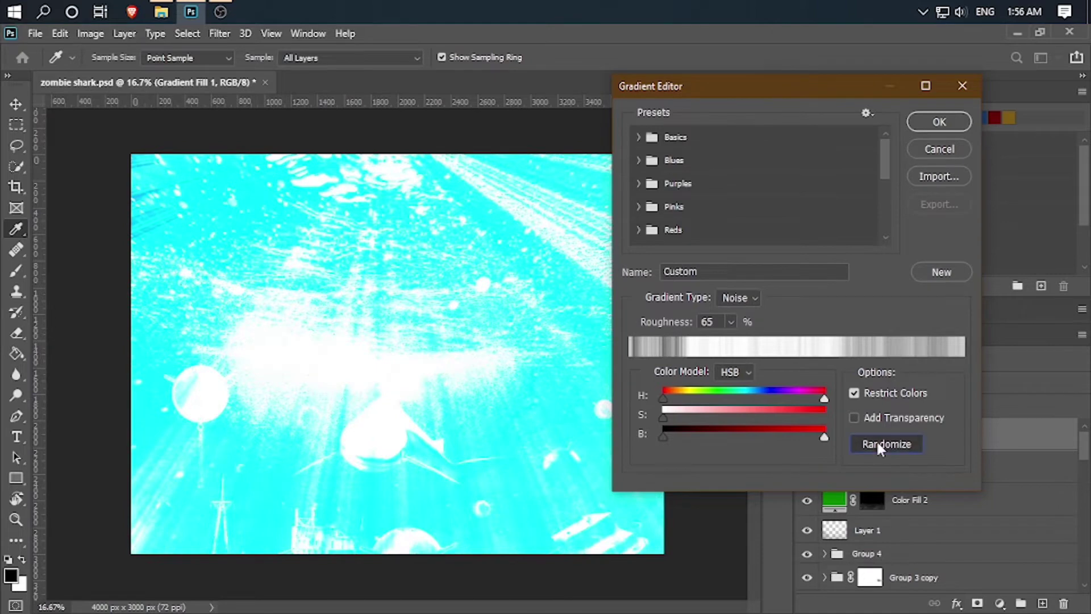
pyautogui.click(877, 443)
pyautogui.click(878, 444)
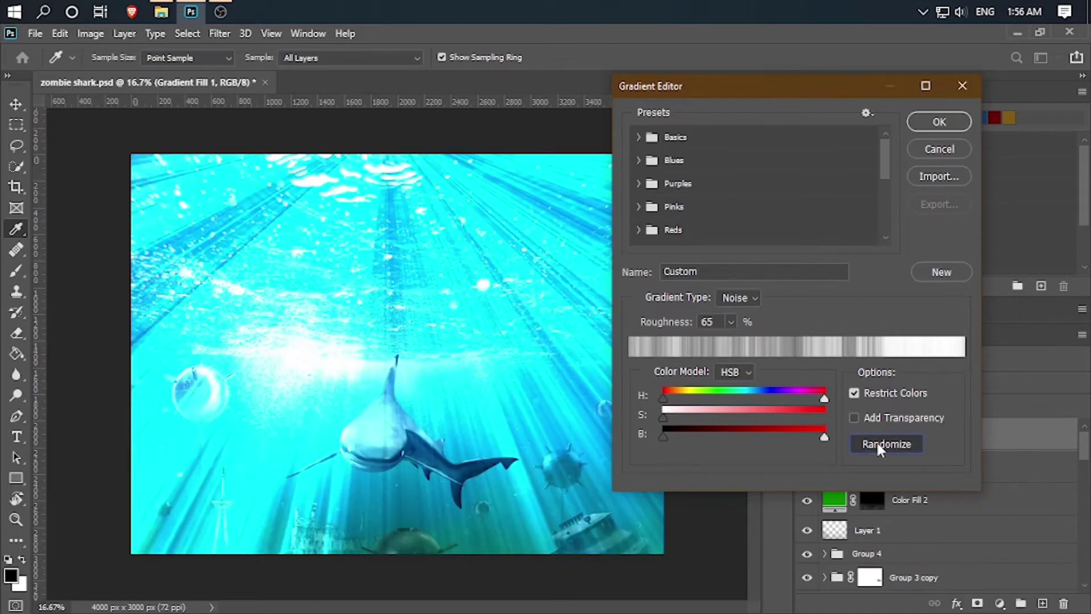
pyautogui.click(877, 444)
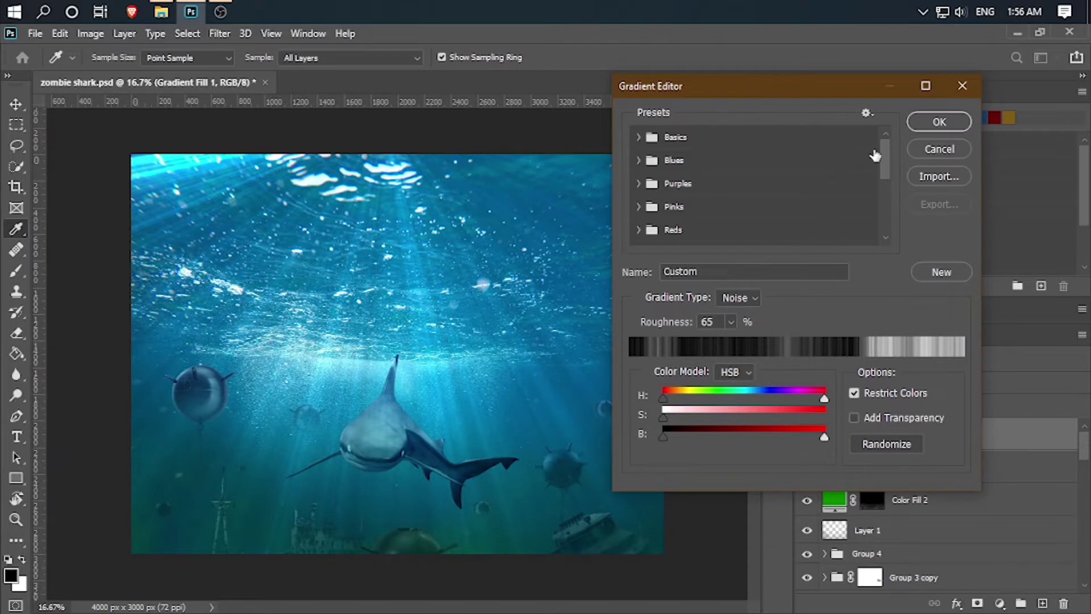
pyautogui.click(937, 122)
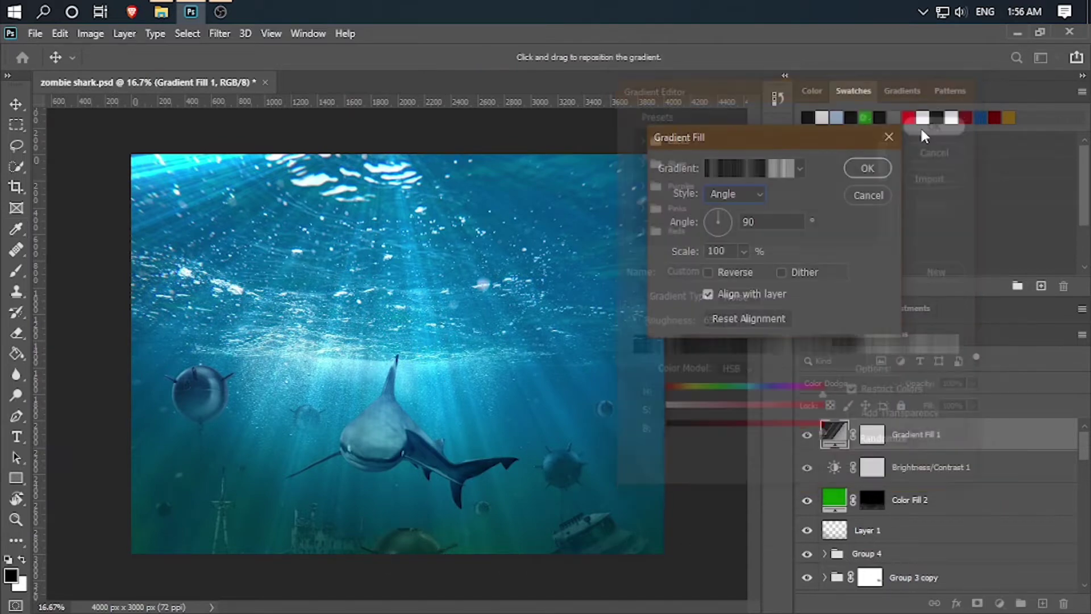
pyautogui.click(863, 169)
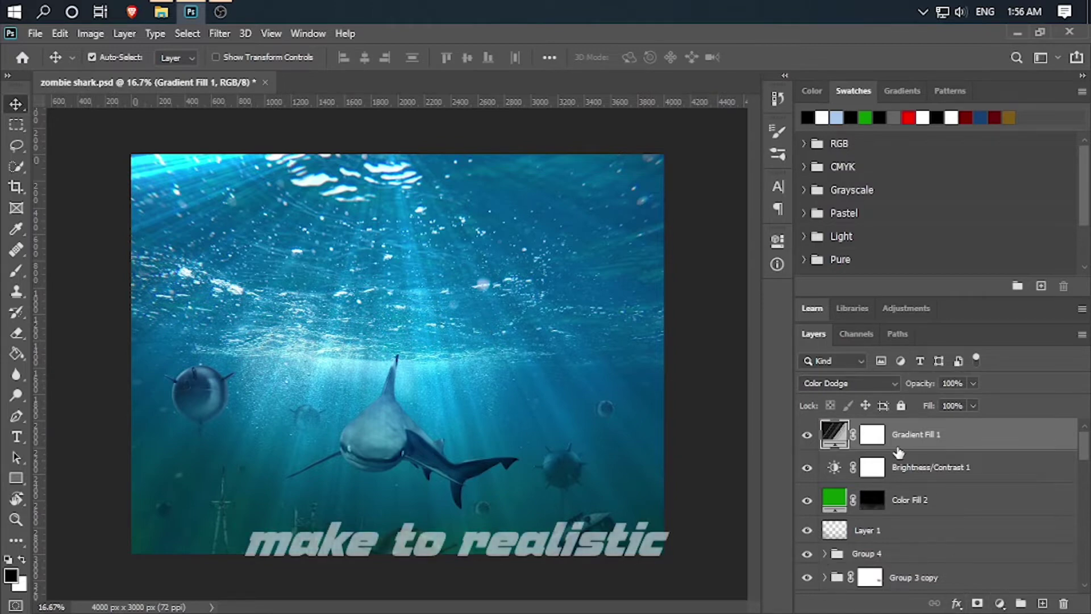
# - Paint the Gradient Fill 1 mask to fade the rays at the top-left corner and bottom edge
pyautogui.click(872, 434)
pyautogui.click(16, 271)
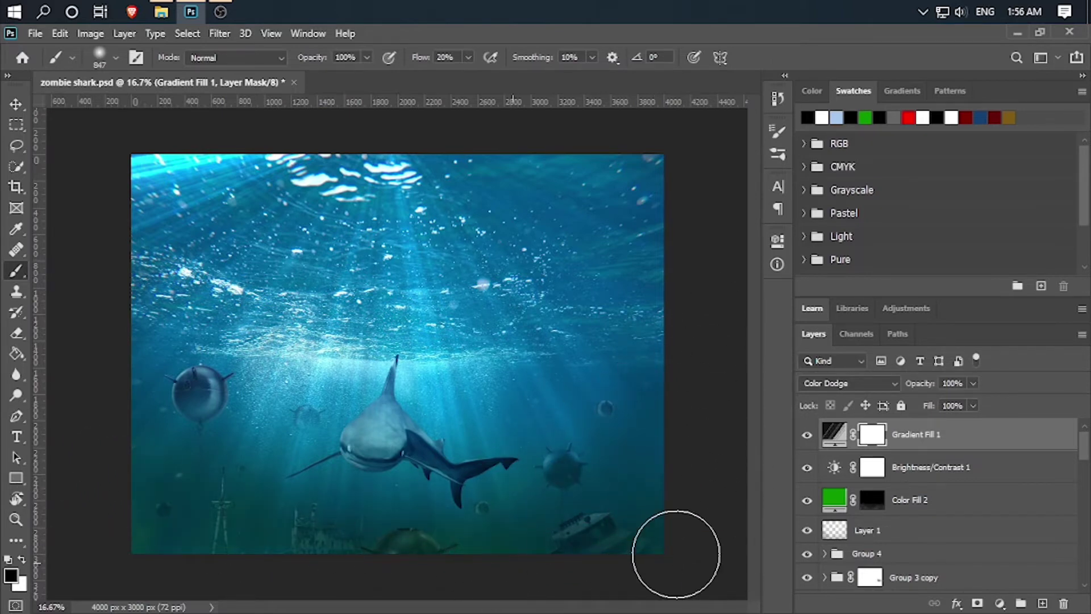
pyautogui.moveTo(109, 152); pyautogui.dragTo(219, 152)
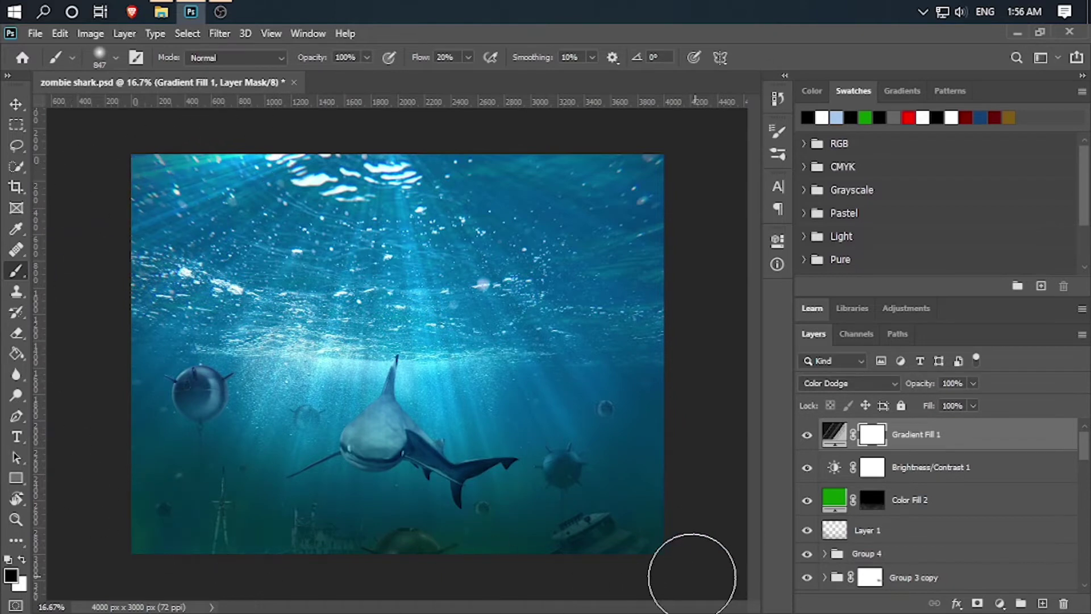
pyautogui.moveTo(110, 482); pyautogui.dragTo(669, 445)
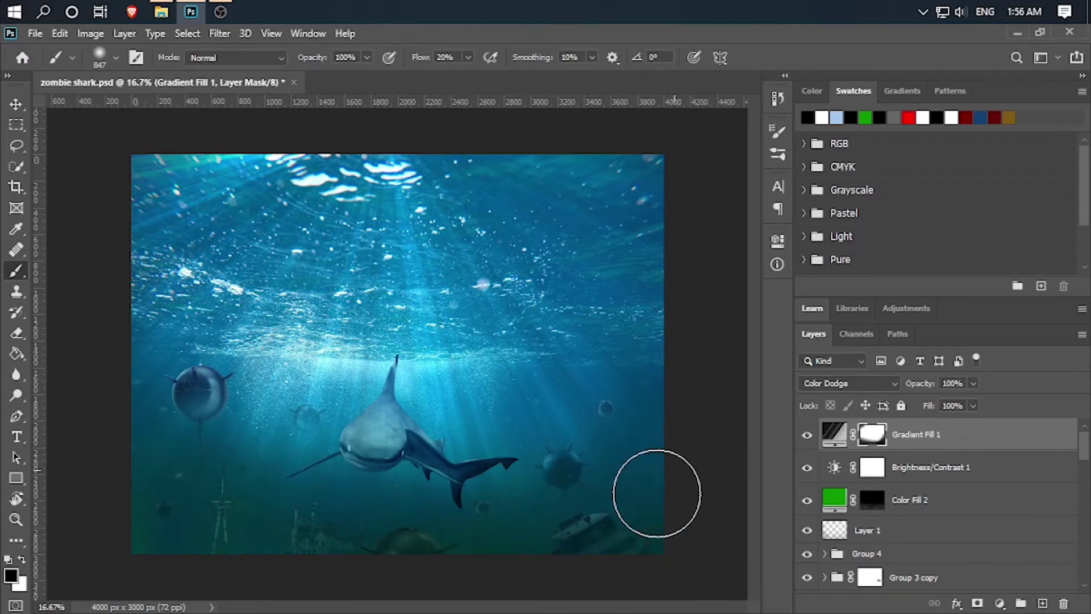
# - Toggle the light-ray layer's visibility to compare the image with and without rays
pyautogui.click(809, 436)
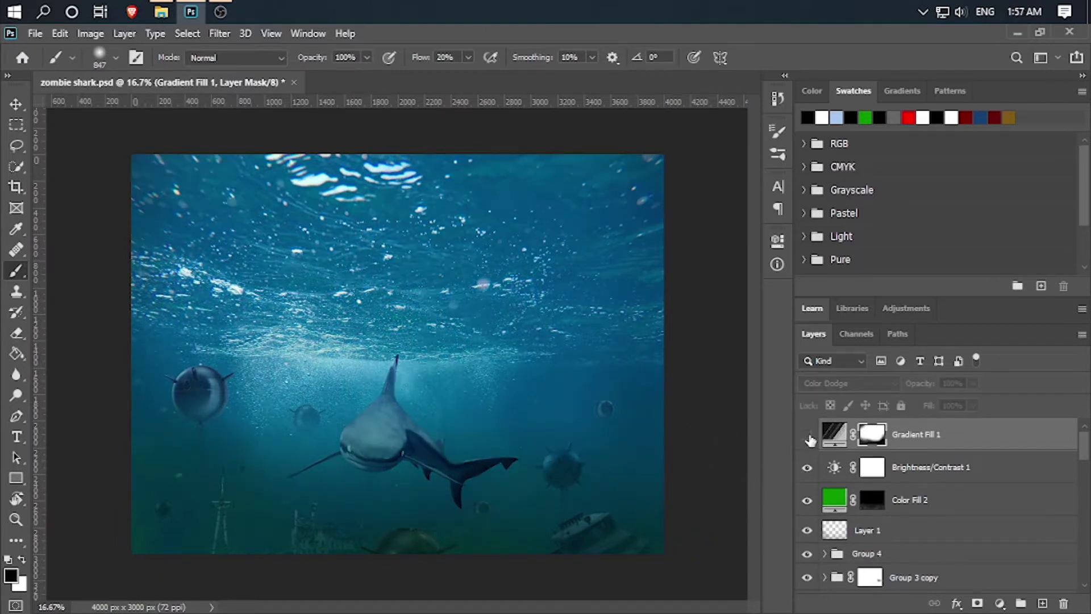
pyautogui.click(807, 436)
pyautogui.click(807, 436)
# - Delete the Gradient Fill 1 layer and target the Background layer, bringing up the Select menu
pyautogui.click(807, 436)
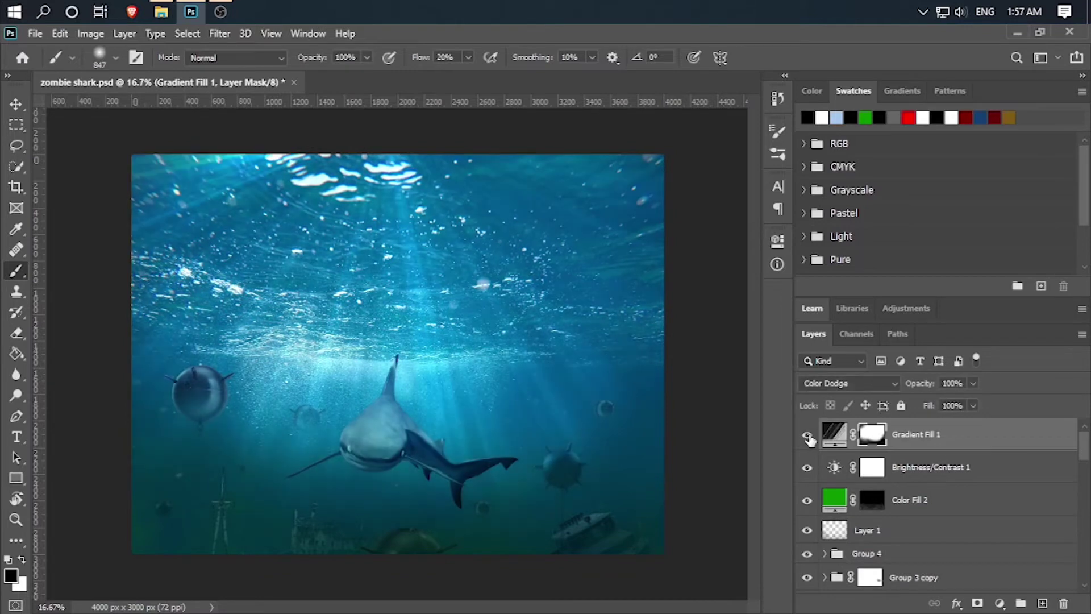
pyautogui.click(898, 471)
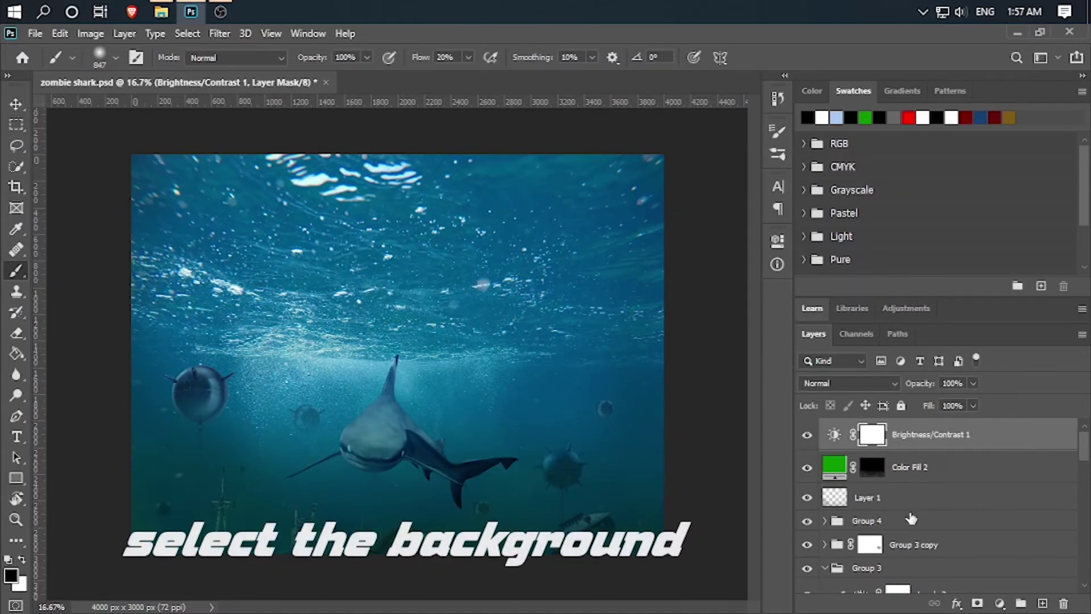
pyautogui.scroll(-5, 911, 517)
pyautogui.scroll(-3, 911, 517)
pyautogui.scroll(-2, 911, 519)
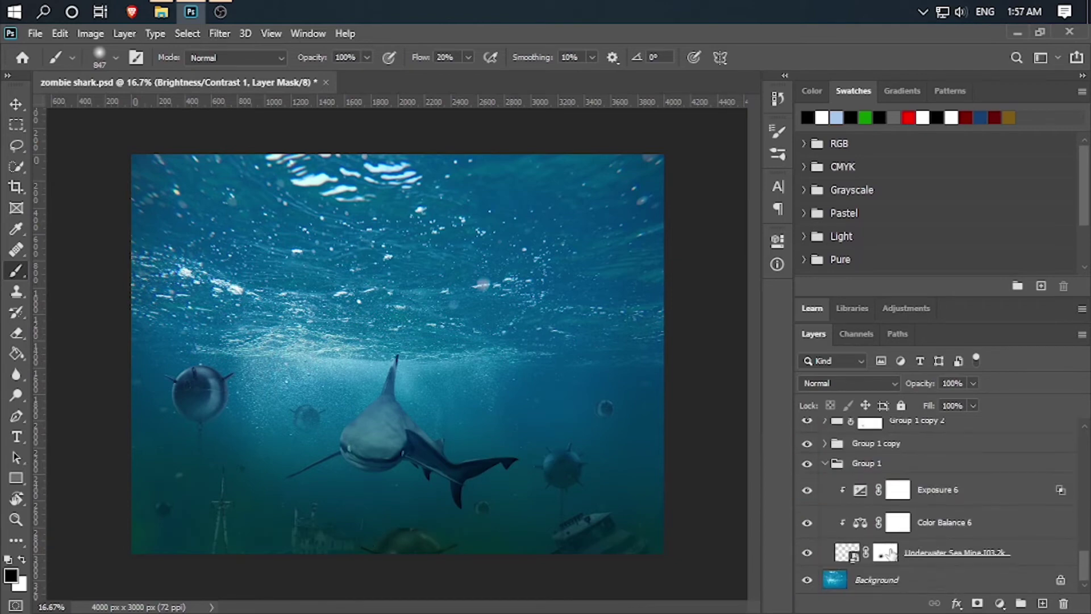
pyautogui.click(874, 584)
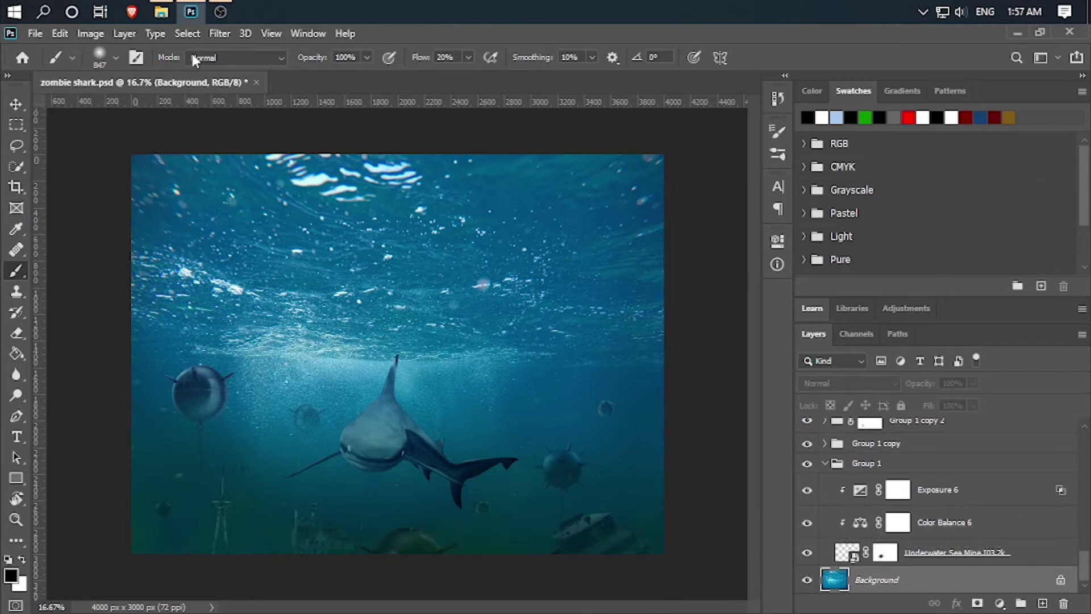
pyautogui.click(218, 33)
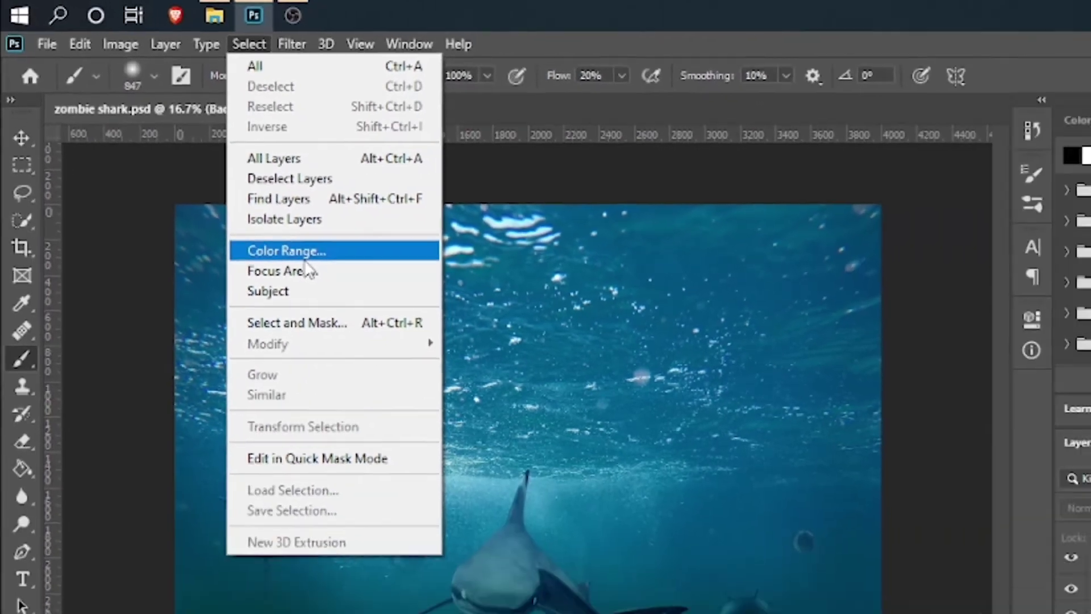
# - Select the photo's Highlights via Color Range with tuned fuzziness and range, and copy them to Layer 2
pyautogui.click(367, 321)
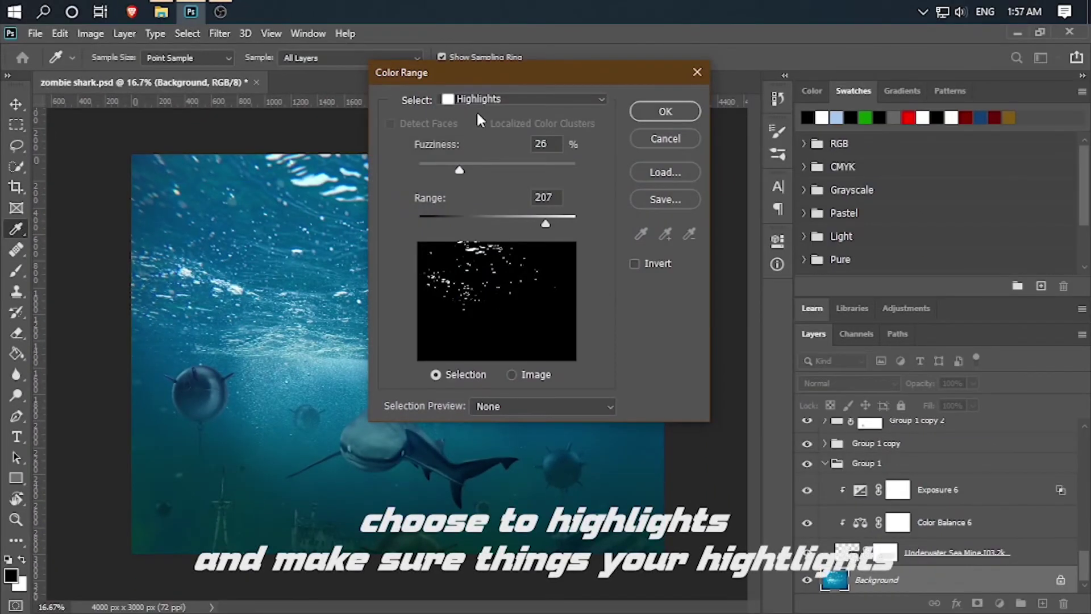
pyautogui.click(500, 99)
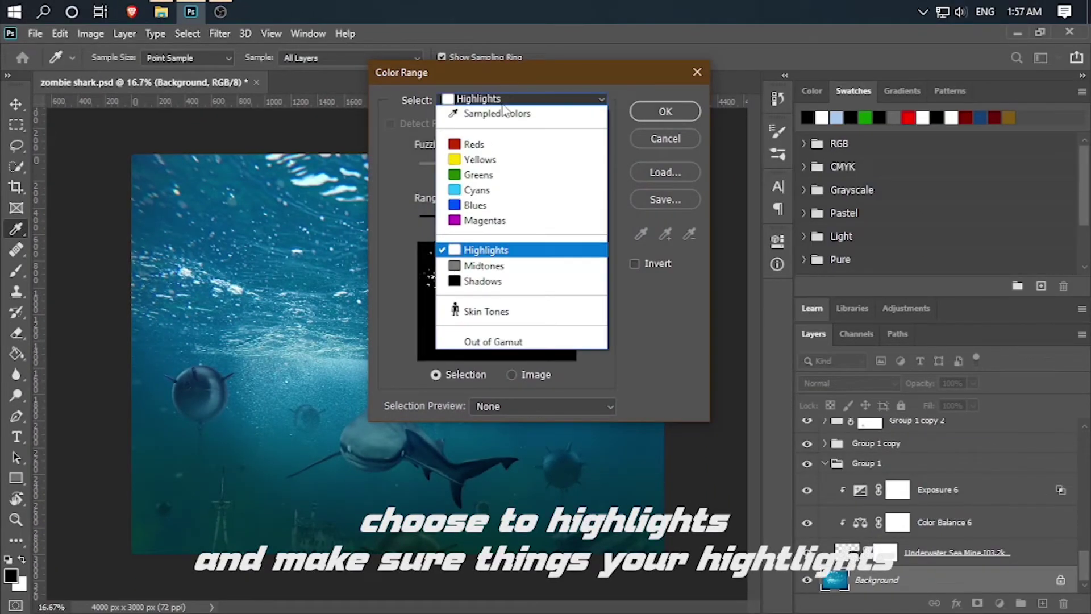
pyautogui.click(486, 246)
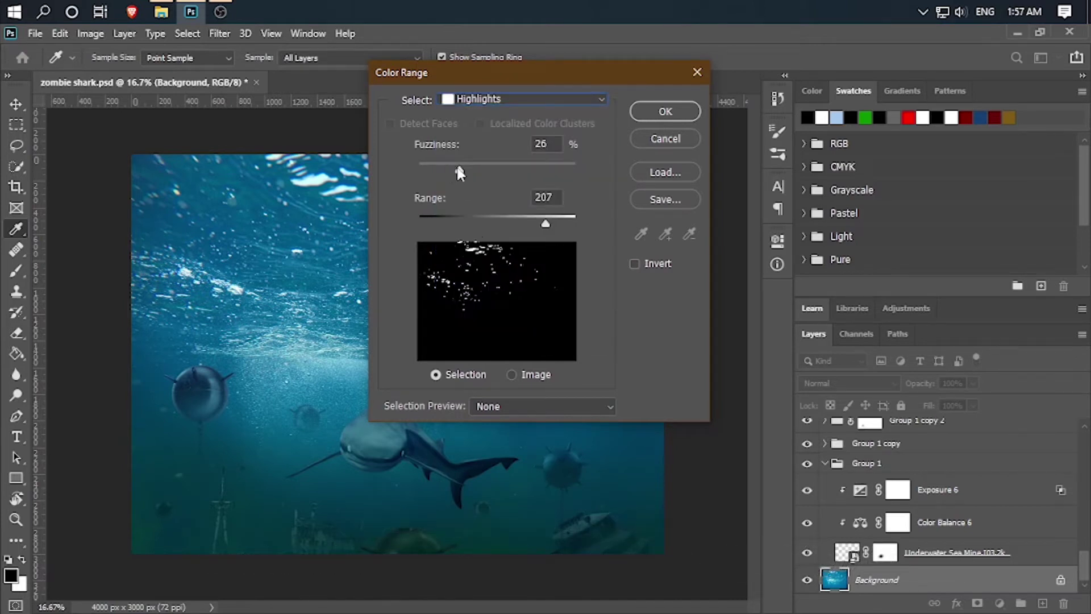
pyautogui.moveTo(459, 170); pyautogui.dragTo(438, 174)
pyautogui.moveTo(550, 222); pyautogui.dragTo(531, 230)
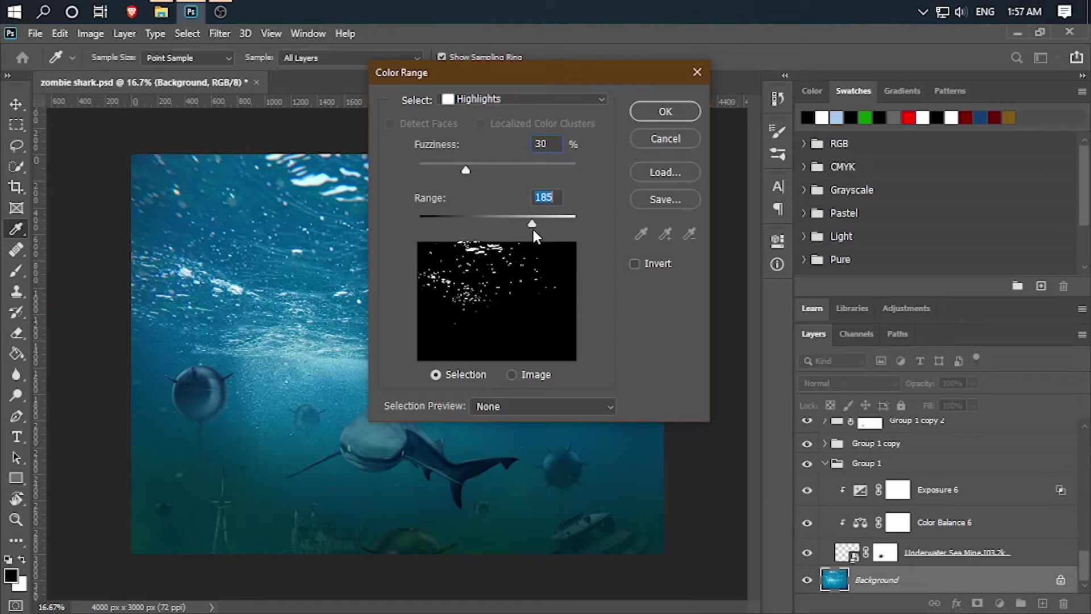
pyautogui.moveTo(533, 230); pyautogui.dragTo(538, 231)
pyautogui.click(653, 112)
pyautogui.press('b')
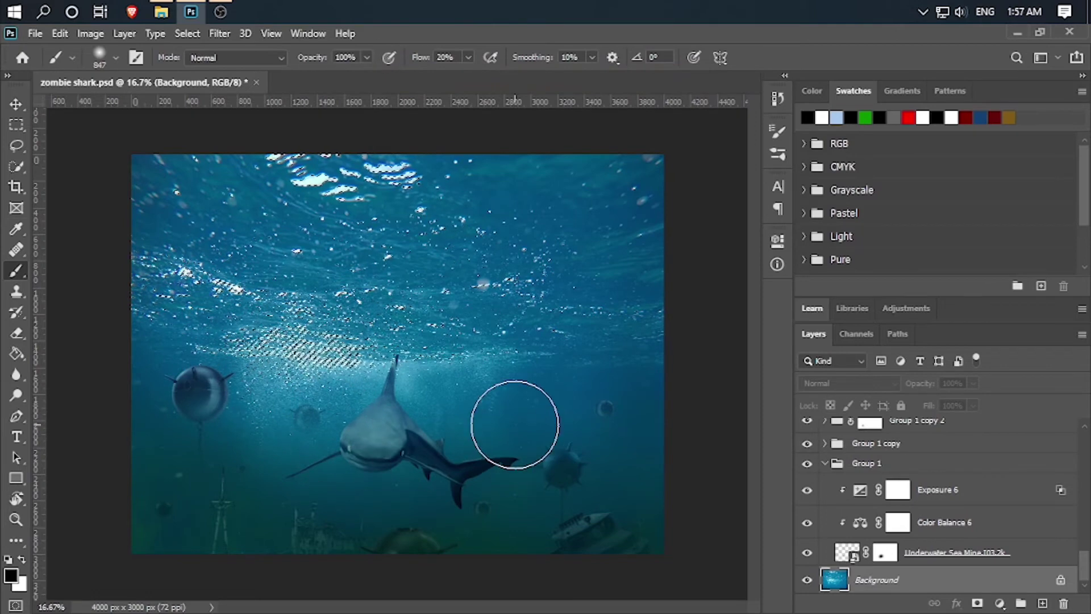
pyautogui.hotkey('ctrl', 'j')
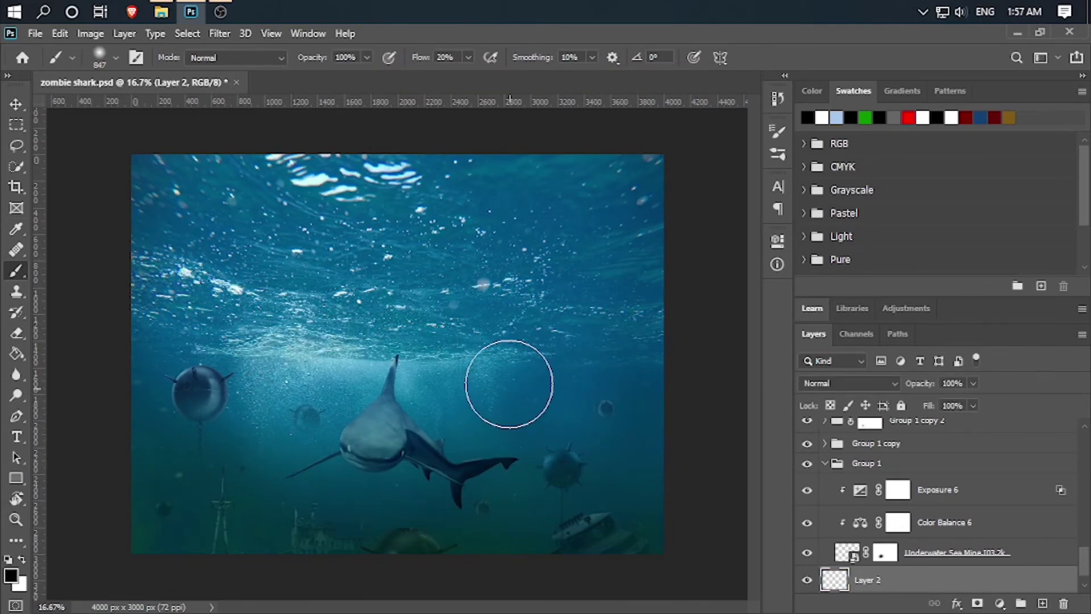
# - Apply a Zoom Radial Blur of amount 80 to Layer 2, centred at the top edge
pyautogui.click(219, 33)
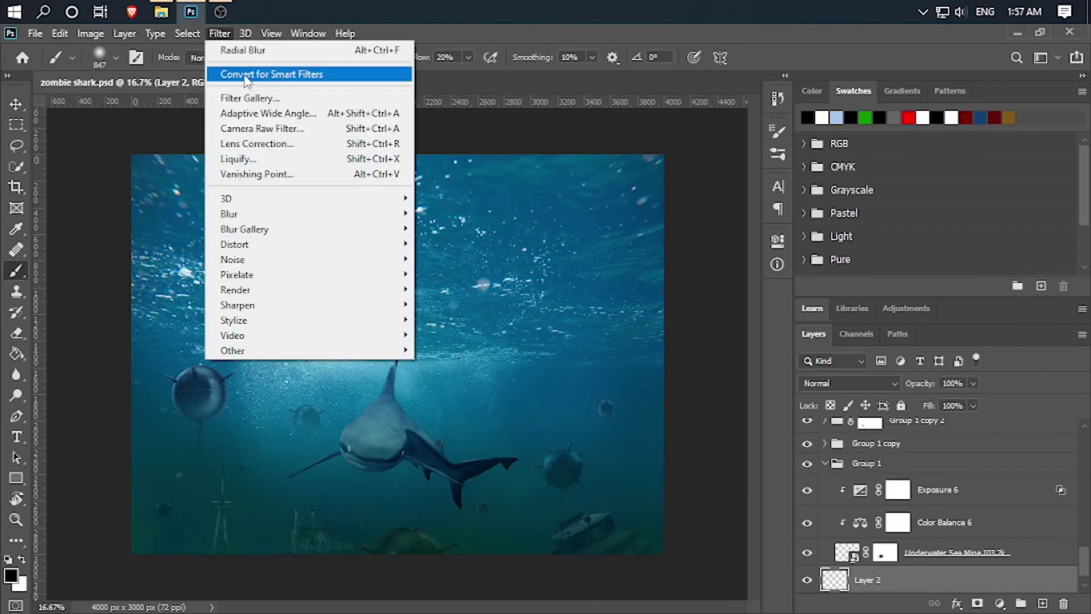
pyautogui.moveTo(228, 213)
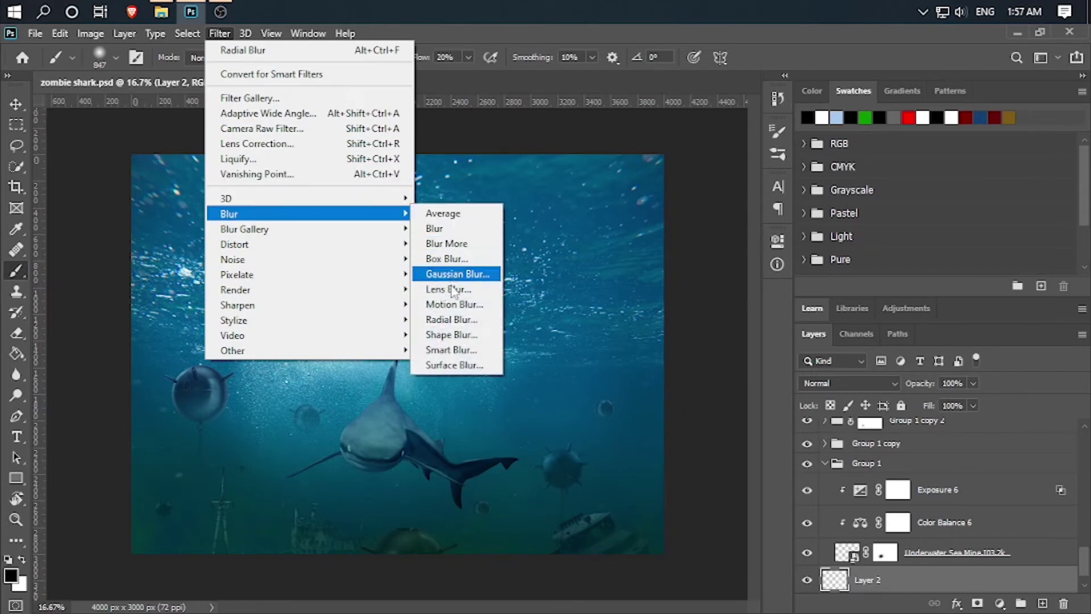
pyautogui.click(455, 320)
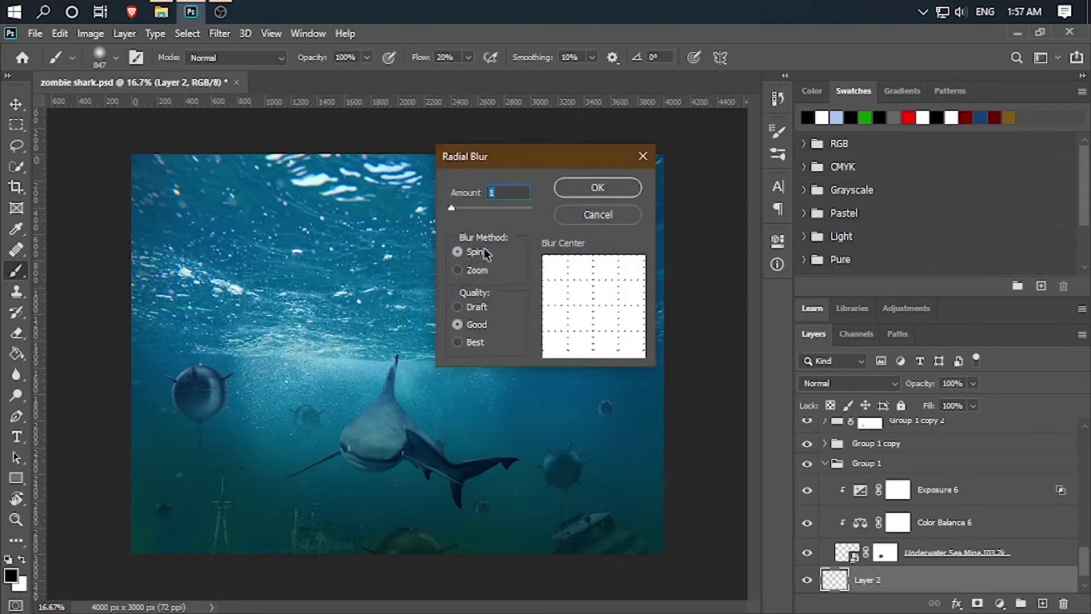
pyautogui.doubleClick(509, 192)
pyautogui.write('51')
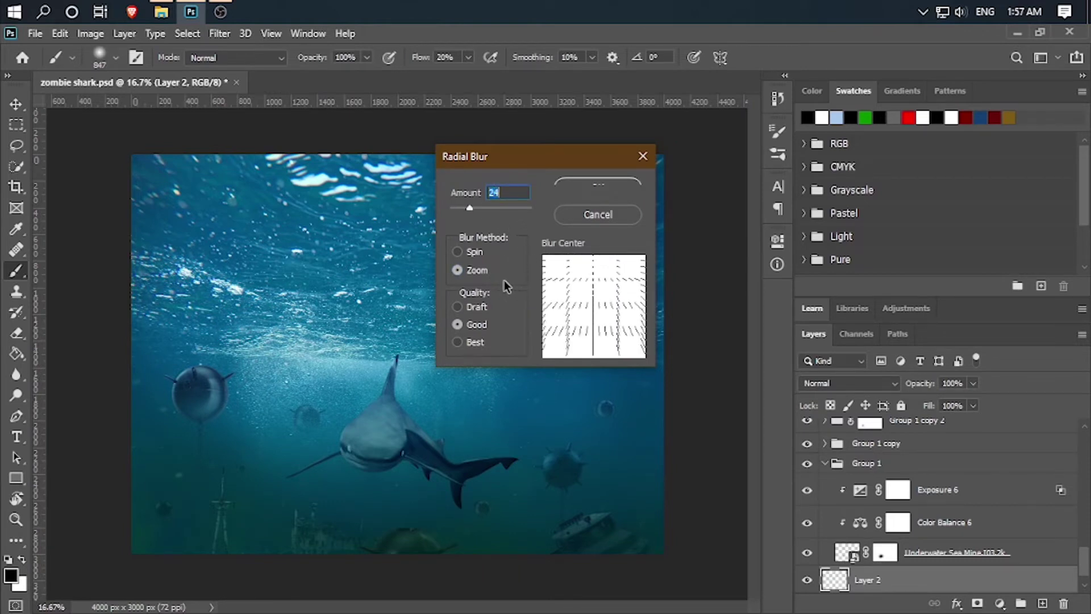
pyautogui.moveTo(491, 207); pyautogui.dragTo(513, 214)
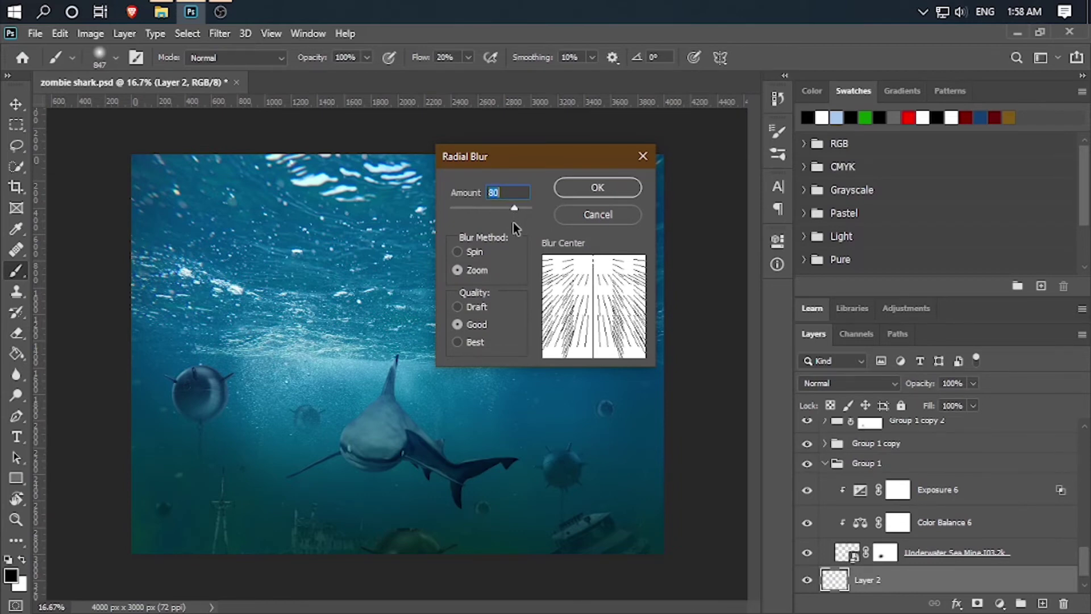
pyautogui.moveTo(589, 317); pyautogui.dragTo(595, 257)
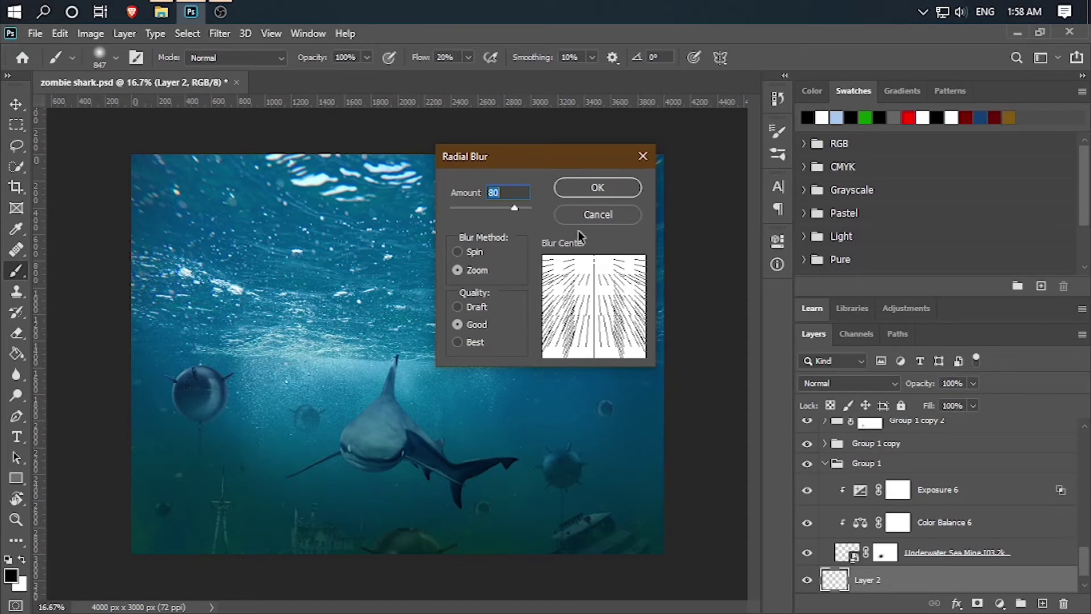
pyautogui.click(606, 189)
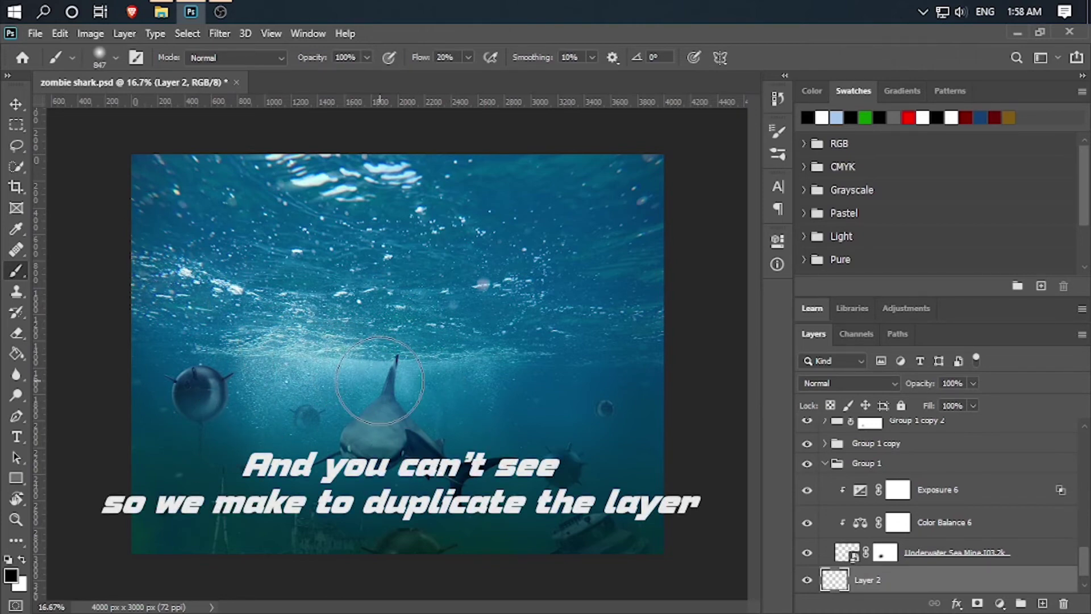
# - Duplicate the blurred Layer 2 twice and group it with its copies into Group 5
pyautogui.scroll(-2, 939, 520)
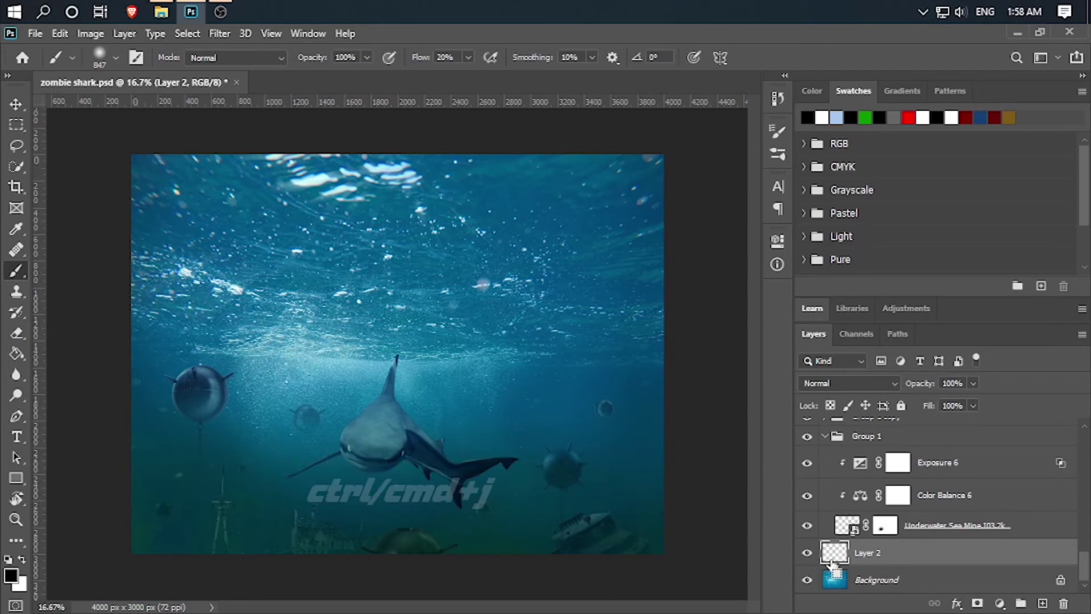
pyautogui.hotkey('ctrl', 'j')
pyautogui.hotkey('ctrl', 'j')
pyautogui.hotkey('ctrl', 'j')
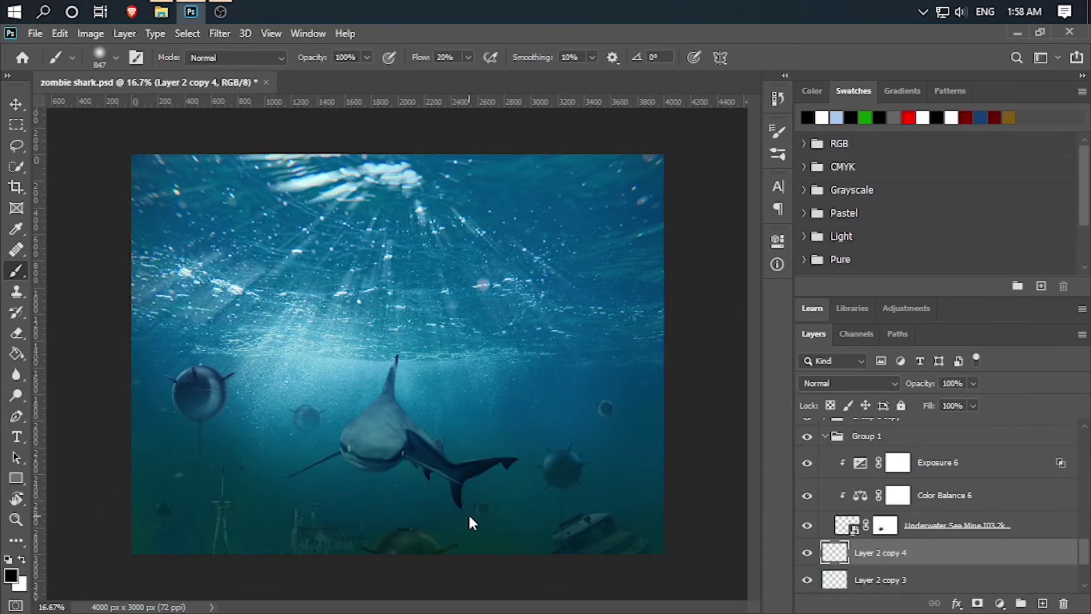
pyautogui.hotkey('ctrl', 'j')
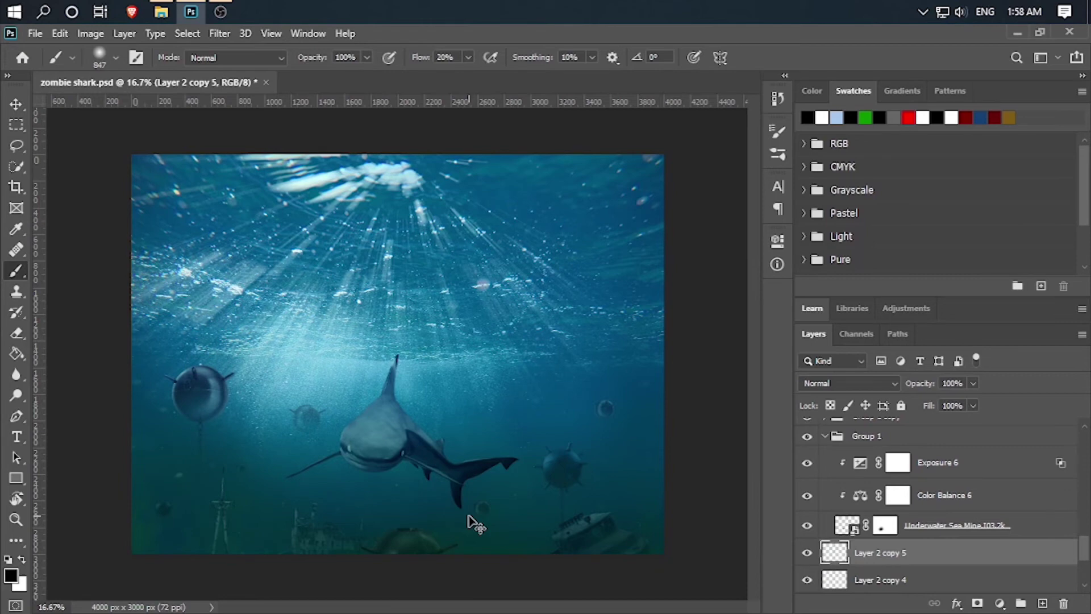
pyautogui.scroll(-5, 852, 568)
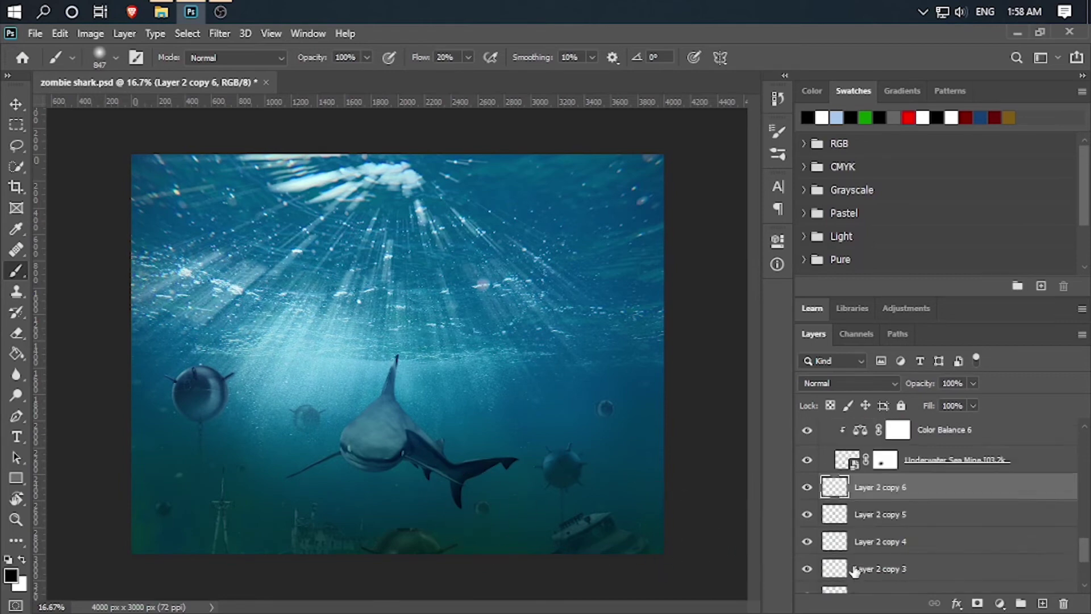
pyautogui.keyDown('shift'); pyautogui.click(863, 562); pyautogui.keyUp('shift')
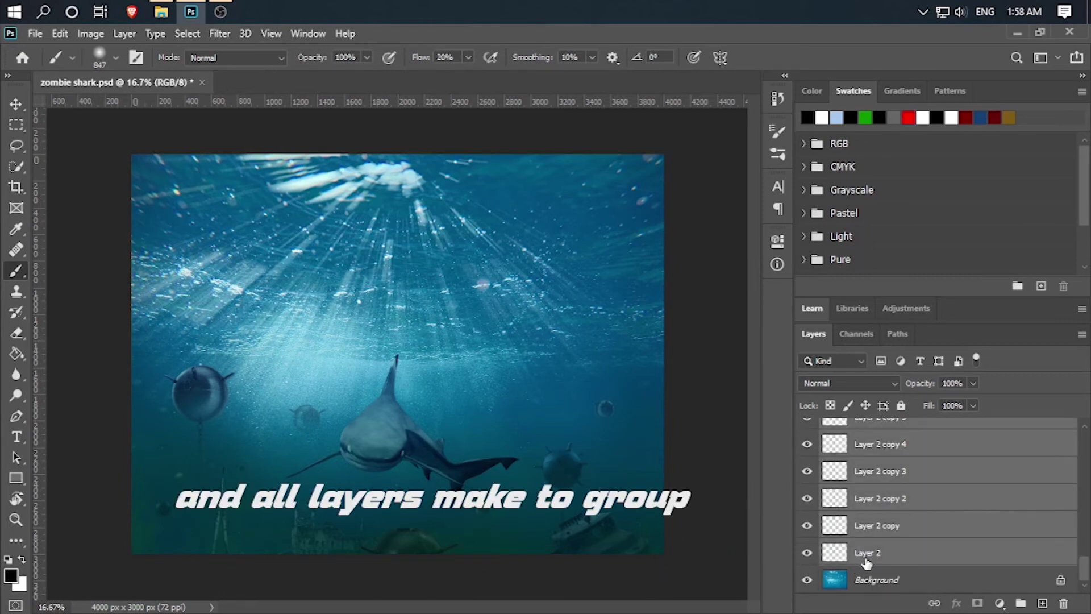
pyautogui.hotkey('ctrl', 'g')
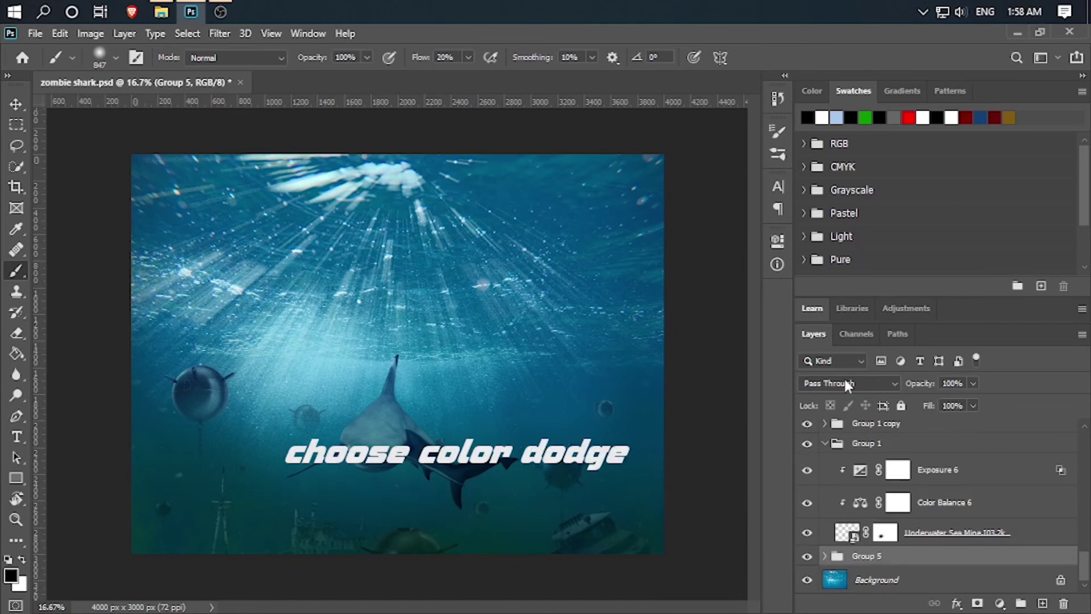
# - Set Group 5 to Color Dodge blending at 80% opacity
pyautogui.click(845, 380)
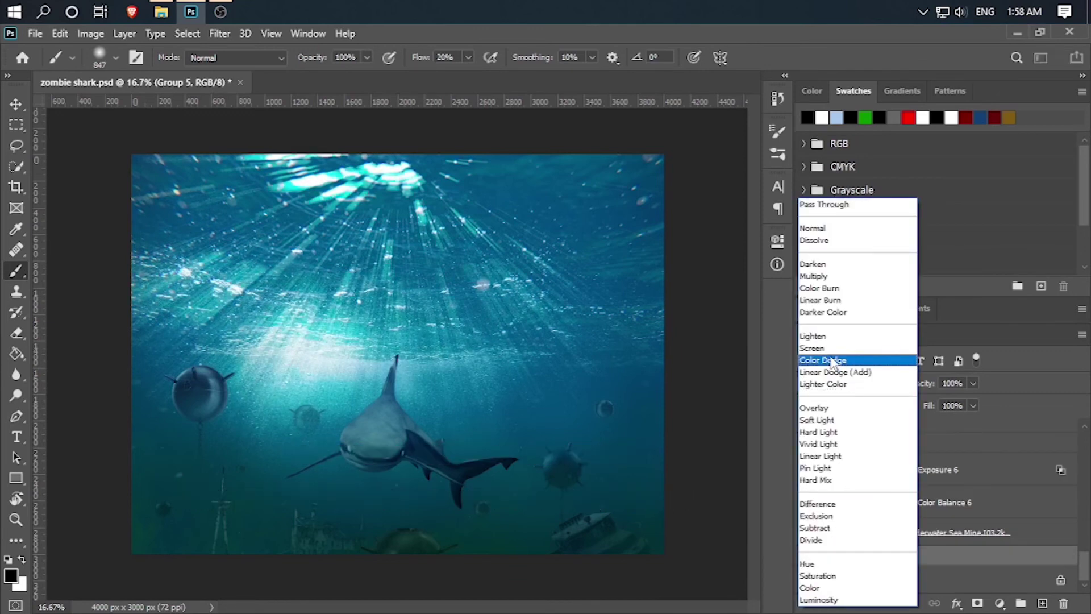
pyautogui.click(831, 360)
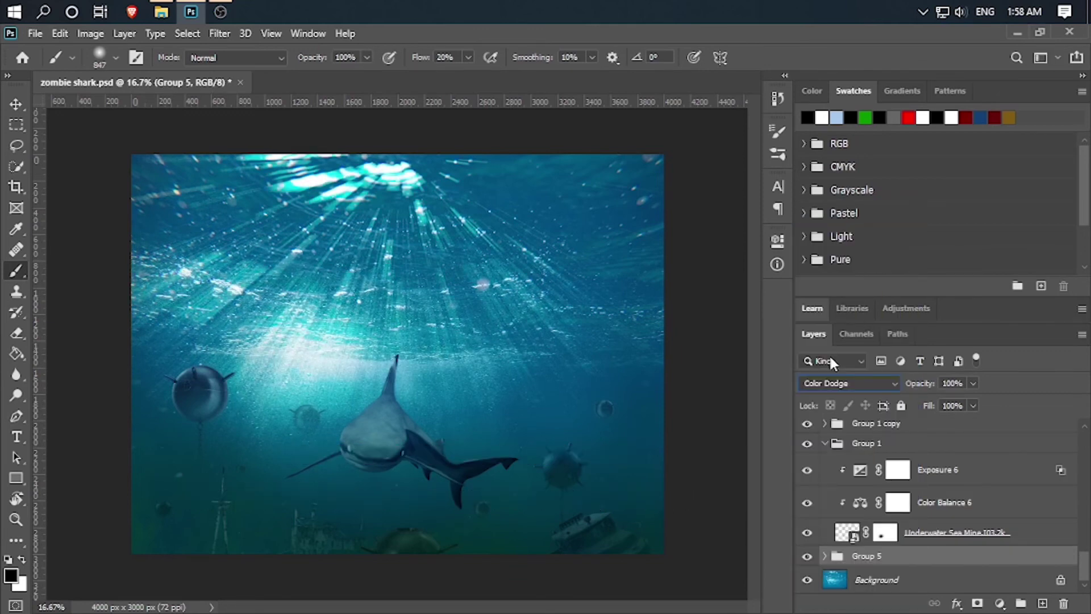
pyautogui.click(973, 383)
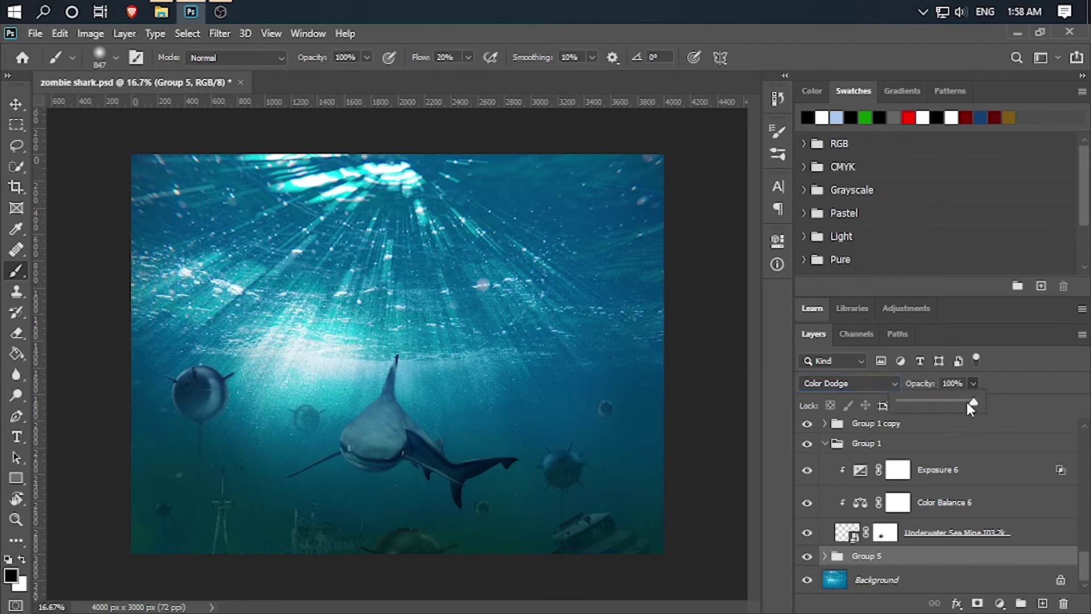
pyautogui.moveTo(967, 404); pyautogui.dragTo(960, 407)
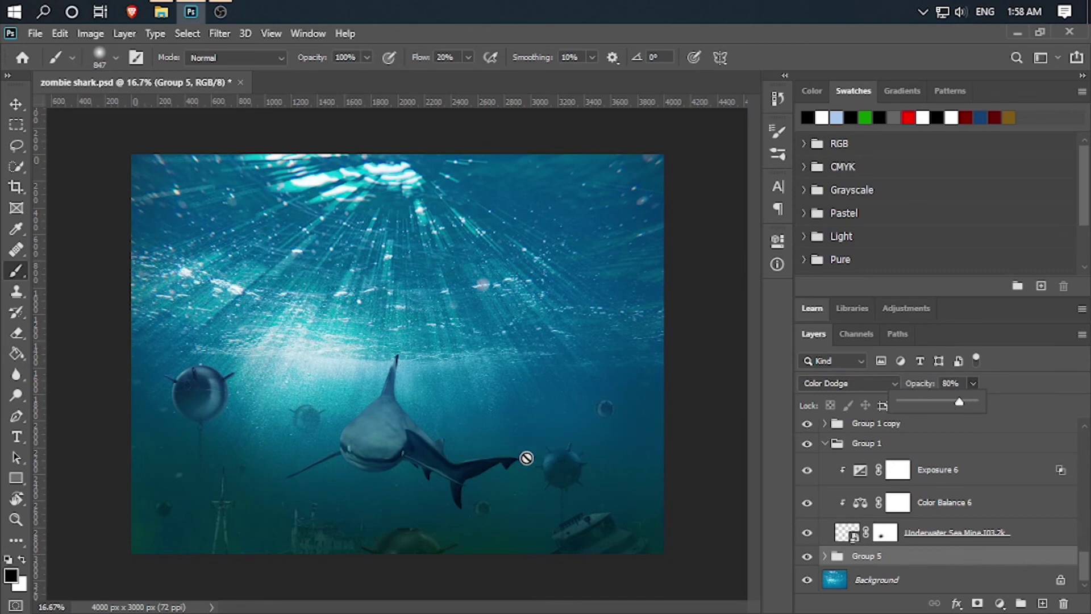
# - Toggle Group 5's visibility to compare the scene with and without the rays
pyautogui.click(807, 558)
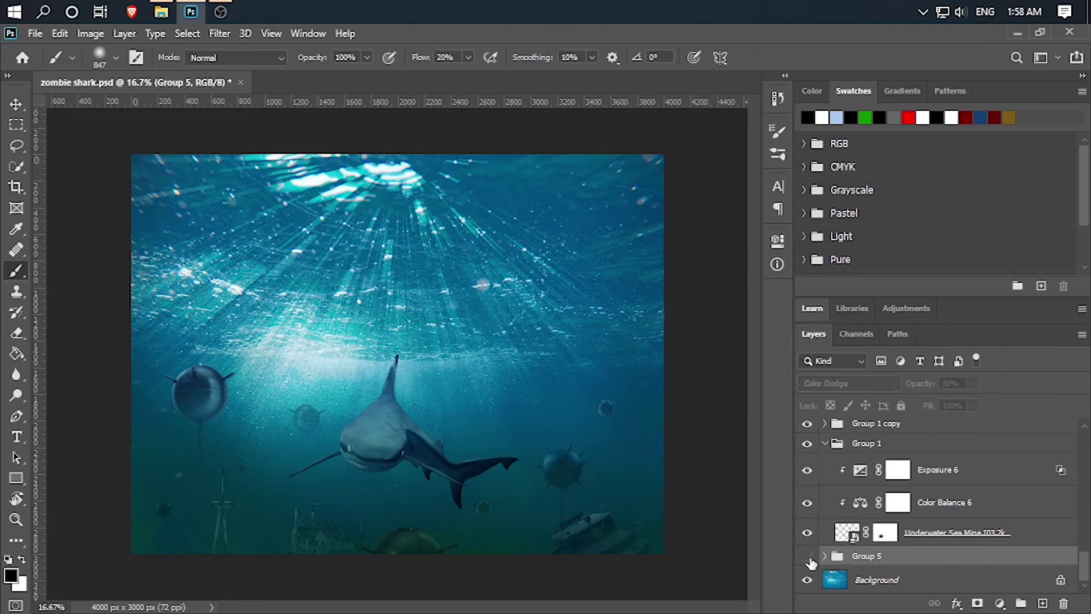
pyautogui.click(807, 557)
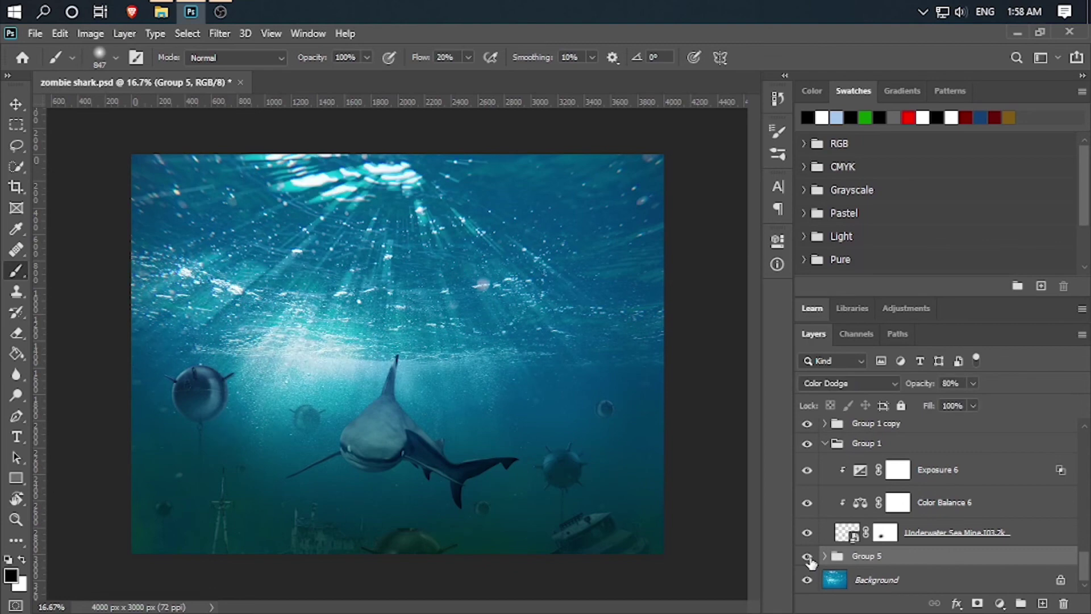
pyautogui.click(808, 557)
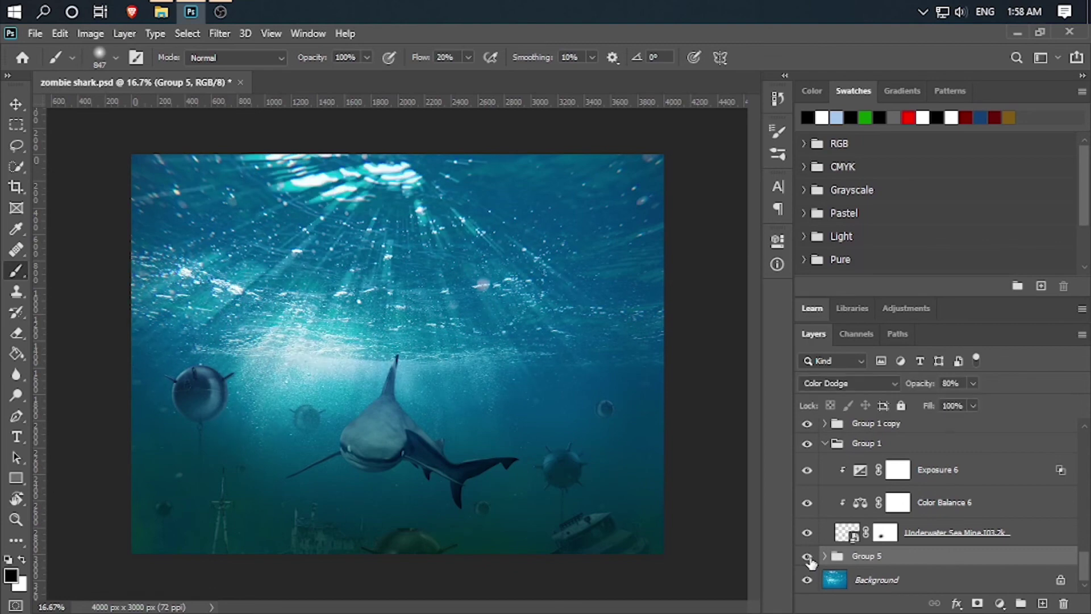